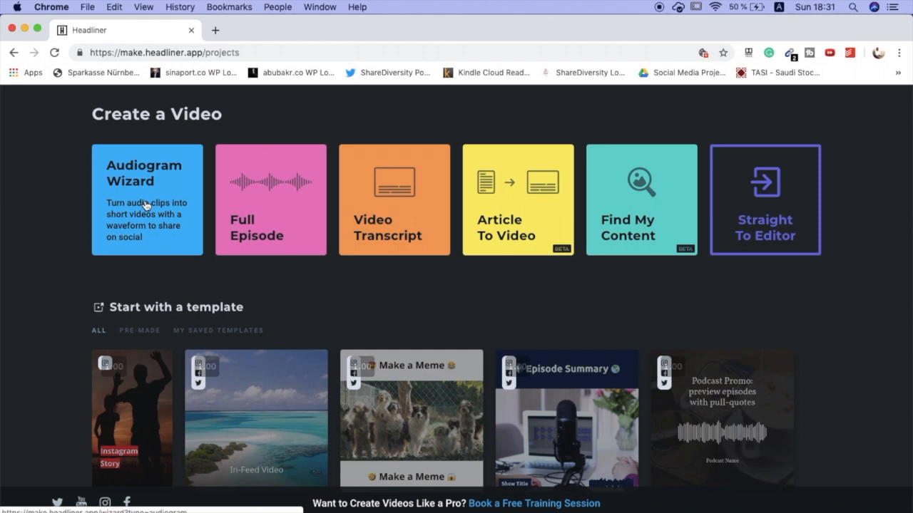
- Start a new audiogram with the Audiogram Wizard
{"action": "scroll", "coordinate": [146, 242], "scroll_direction": "down", "scroll_amount": 3}
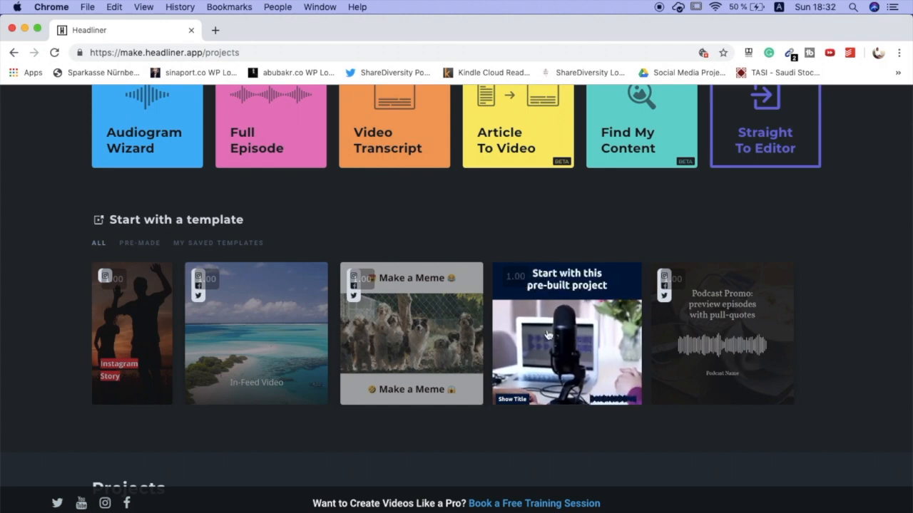
{"action": "scroll", "coordinate": [285, 218], "scroll_direction": "up", "scroll_amount": 2}
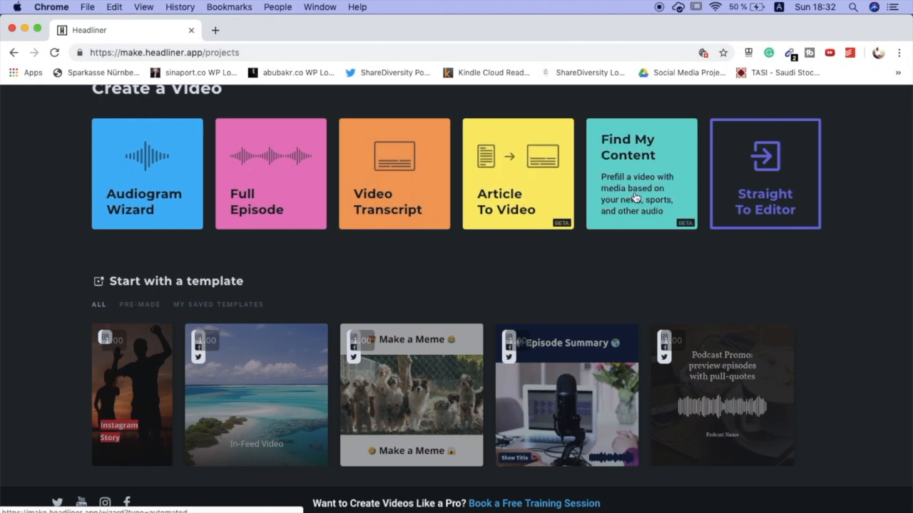
{"action": "scroll", "coordinate": [157, 301], "scroll_direction": "down", "scroll_amount": 3}
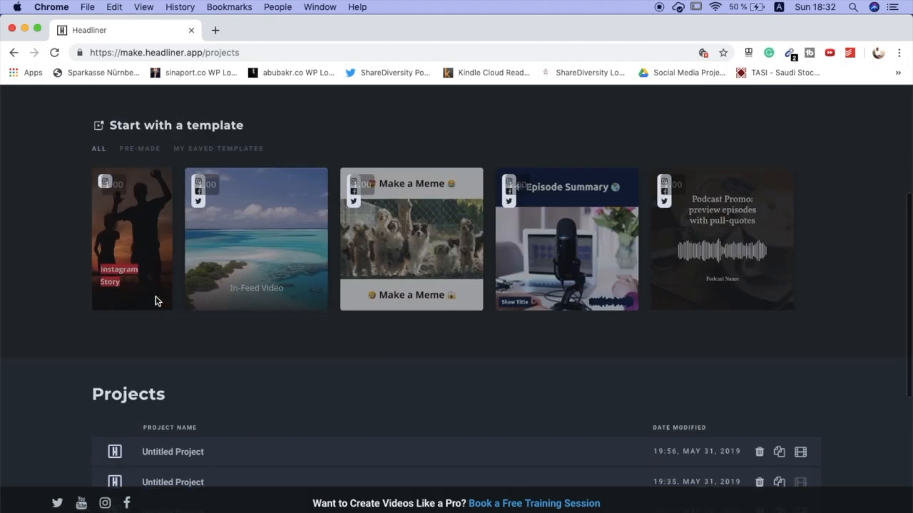
{"action": "scroll", "coordinate": [156, 301], "scroll_direction": "up", "scroll_amount": 3}
{"action": "left_click", "coordinate": [151, 126]}
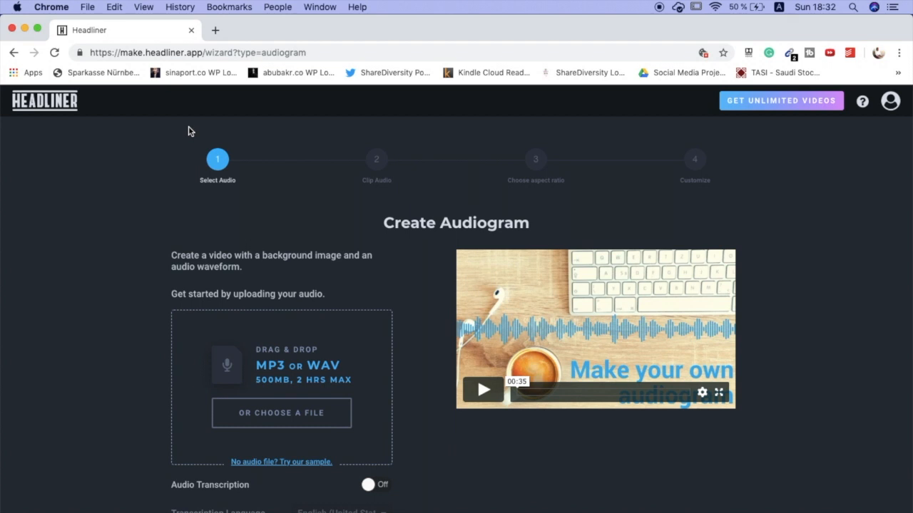
- Search the files for "short" and upload the SHORT MP3 about the book 7 habits of highly effective people from the previous 30 days
{"action": "left_click", "coordinate": [283, 420]}
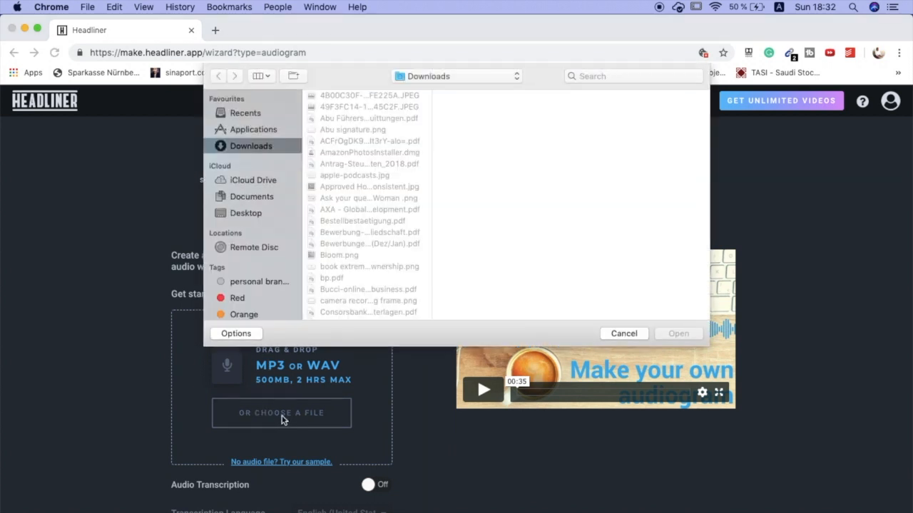
{"action": "left_click", "coordinate": [613, 74]}
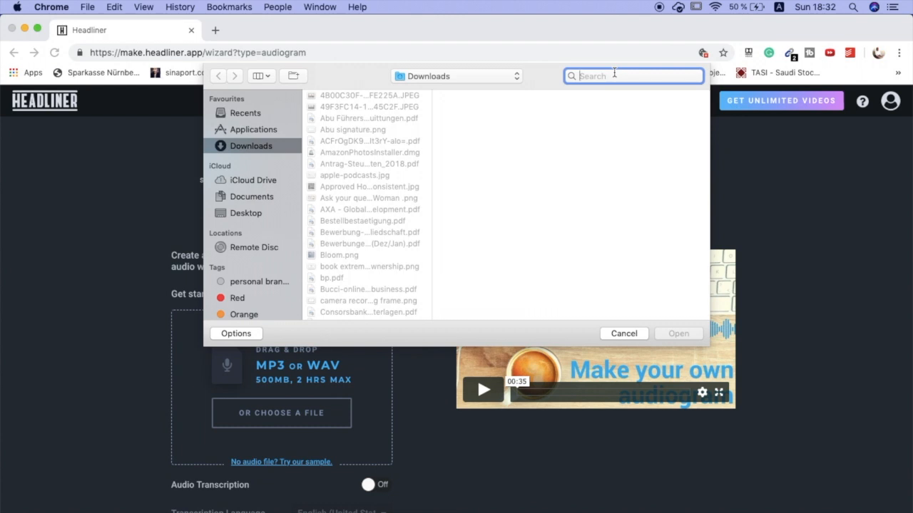
{"action": "type", "text": "short"}
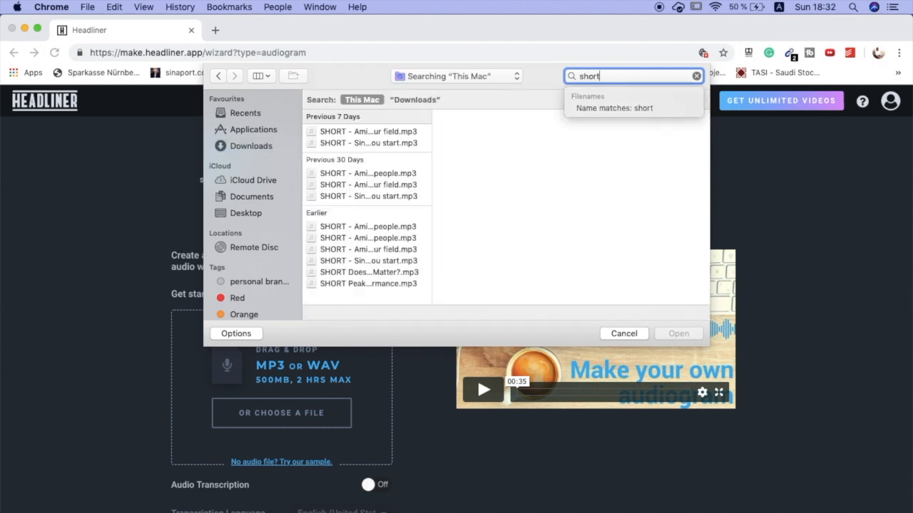
{"action": "left_click", "coordinate": [380, 178]}
{"action": "left_click", "coordinate": [383, 174]}
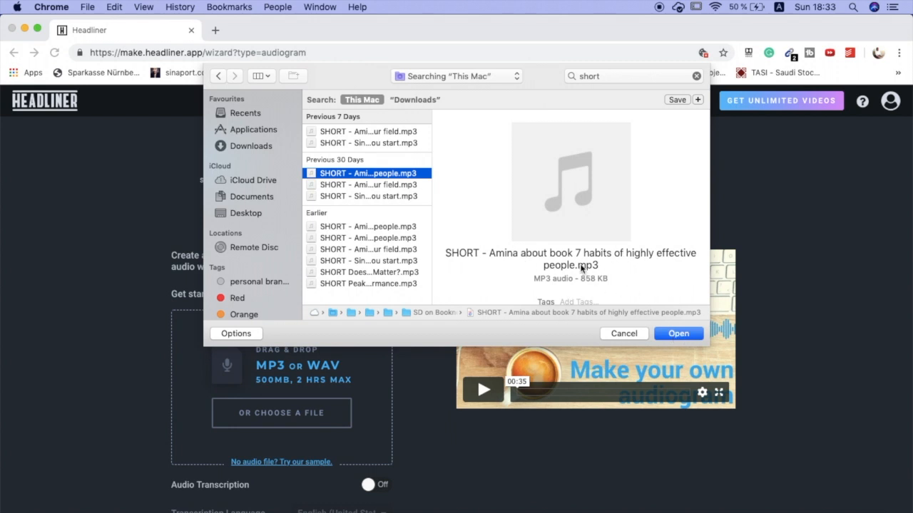
{"action": "left_click", "coordinate": [676, 333]}
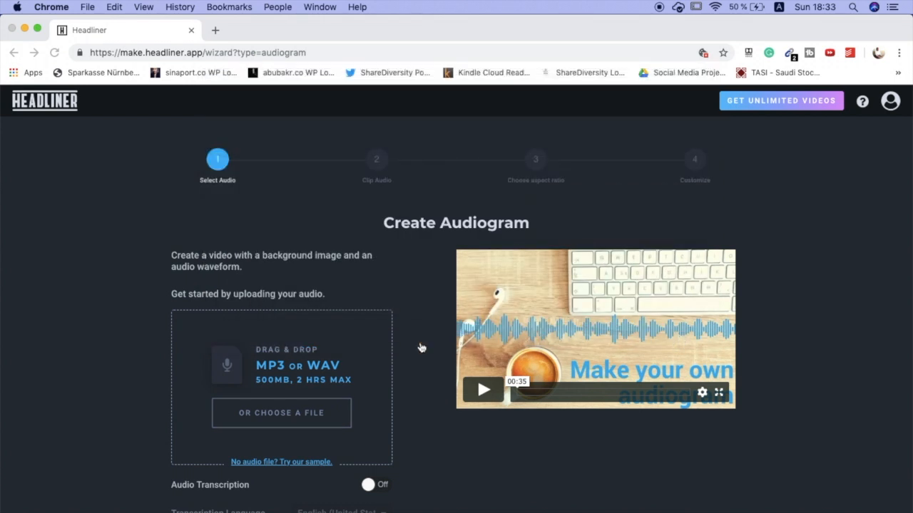
- Turn on audio transcription, keep English (United States) as the language, and continue to the audio clipping stage
{"action": "scroll", "coordinate": [335, 400], "scroll_direction": "down", "scroll_amount": 2}
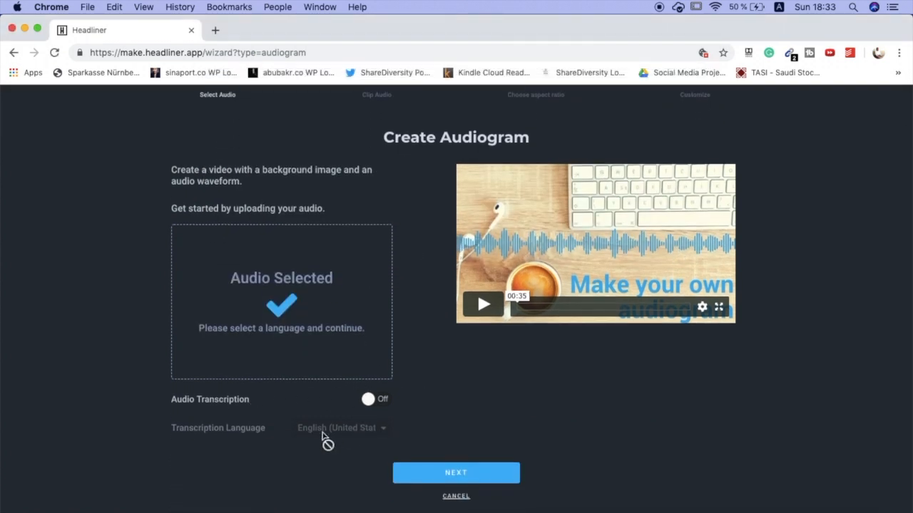
{"action": "left_click", "coordinate": [384, 406]}
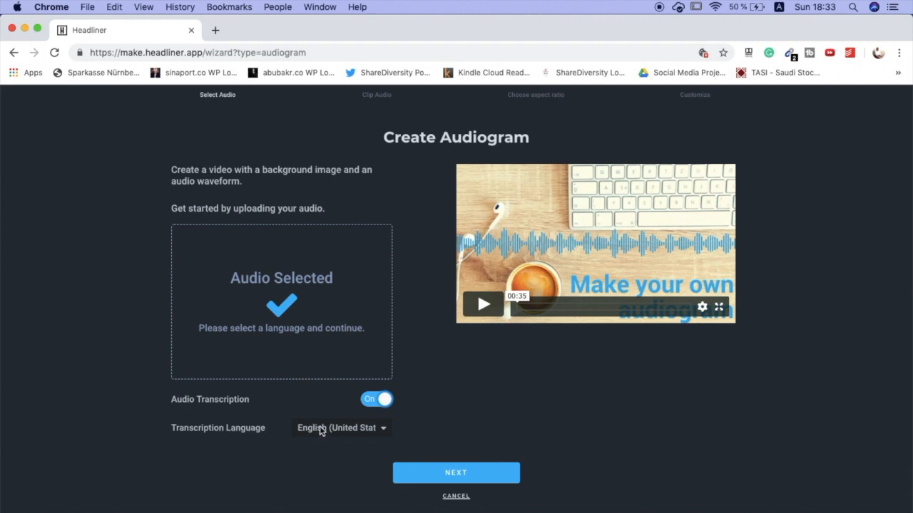
{"action": "left_click", "coordinate": [356, 429]}
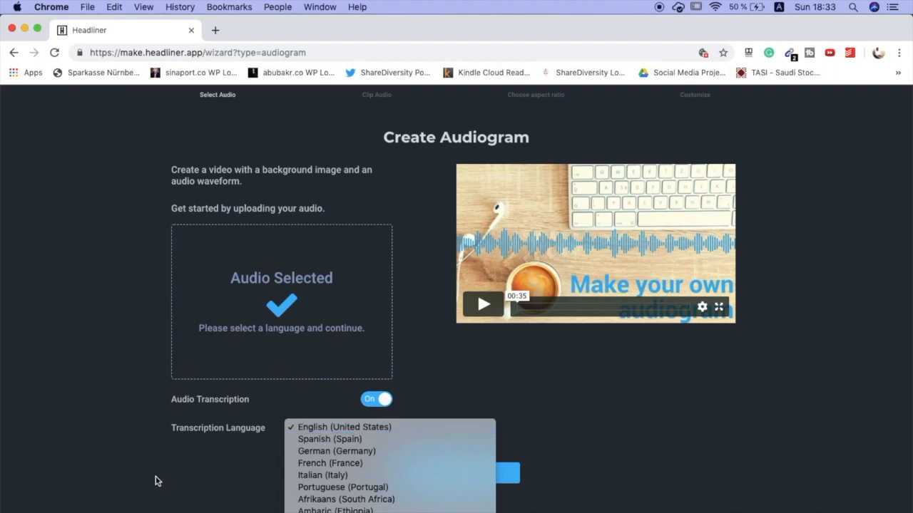
{"action": "scroll", "coordinate": [374, 504], "scroll_direction": "down", "scroll_amount": 4}
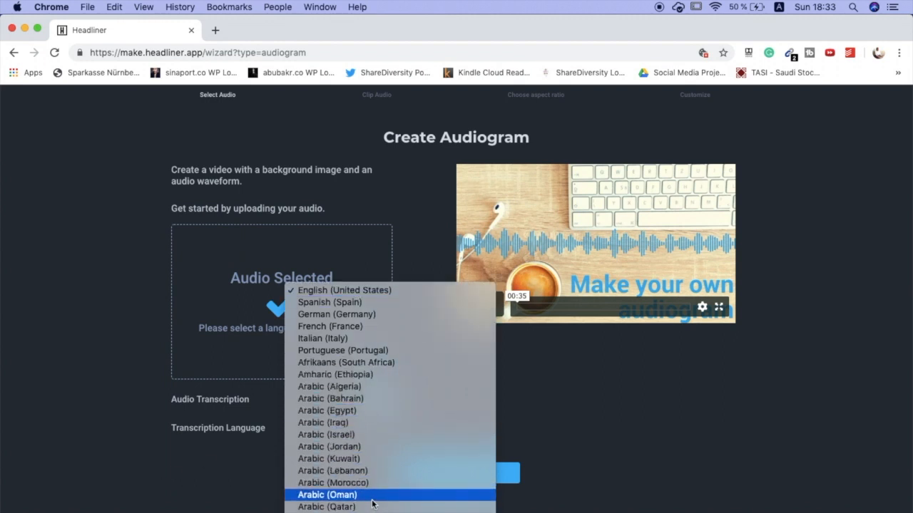
{"action": "left_click", "coordinate": [240, 469]}
{"action": "left_click", "coordinate": [487, 472]}
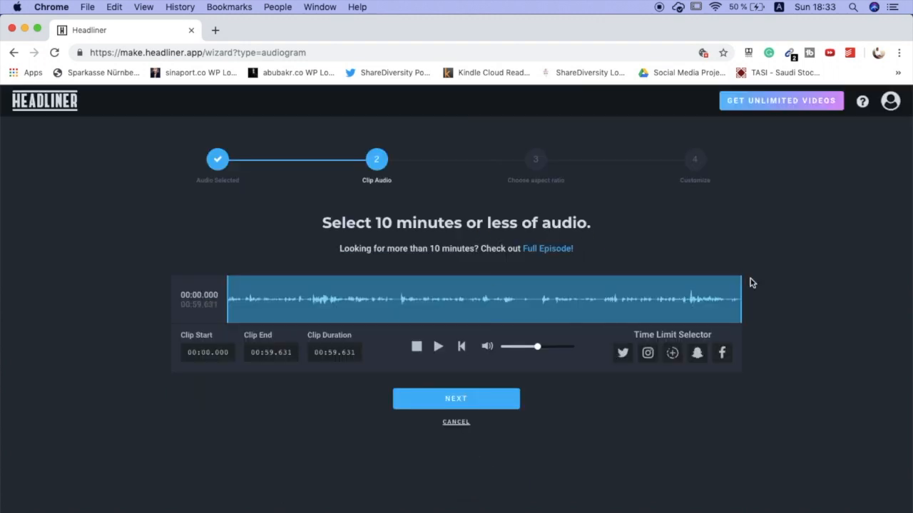
- Trim the clip end to about 00:59.409 and continue with the square aspect ratio to the customization stage
{"action": "left_click_drag", "start_coordinate": [739, 289], "coordinate": [767, 289]}
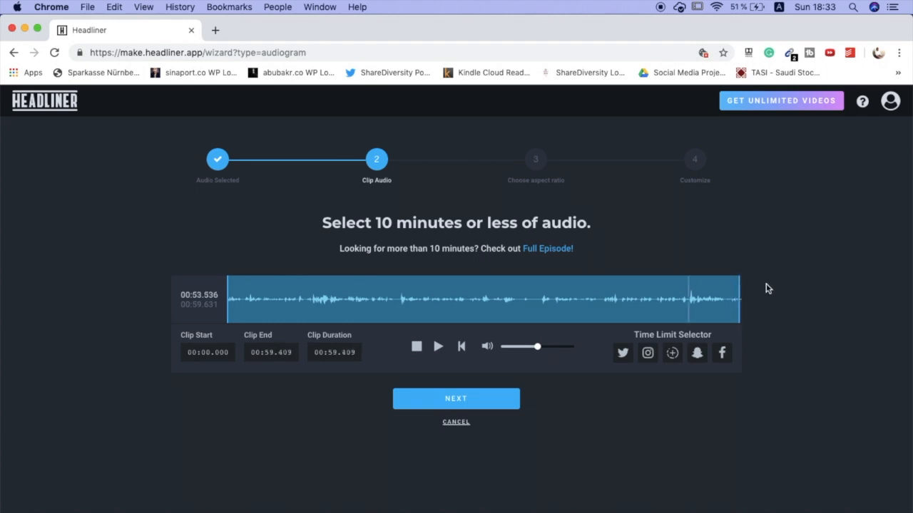
{"action": "left_click", "coordinate": [479, 404]}
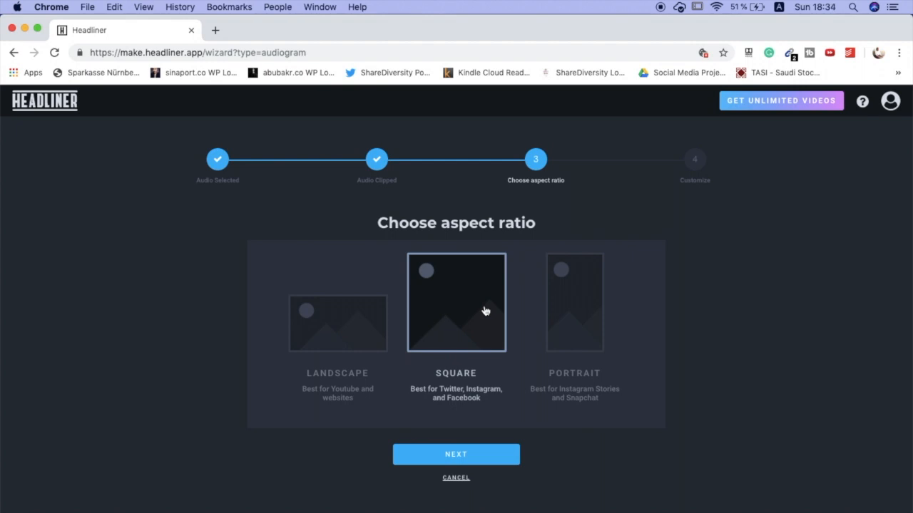
{"action": "left_click", "coordinate": [457, 454]}
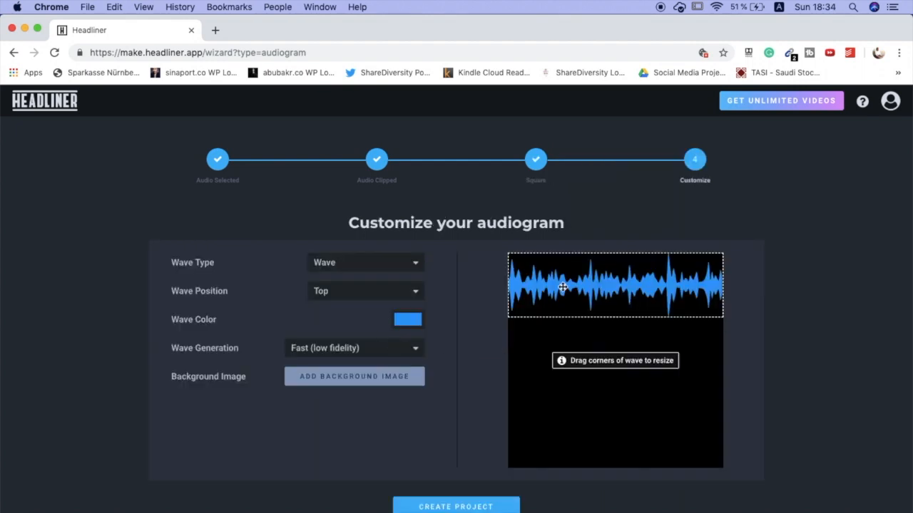
- Move the waveform into the lower half of the frame, try the Equalizer and Bricks types, and set the wave type to Wave Bars
{"action": "left_click_drag", "start_coordinate": [551, 295], "coordinate": [591, 387]}
{"action": "left_click", "coordinate": [390, 264]}
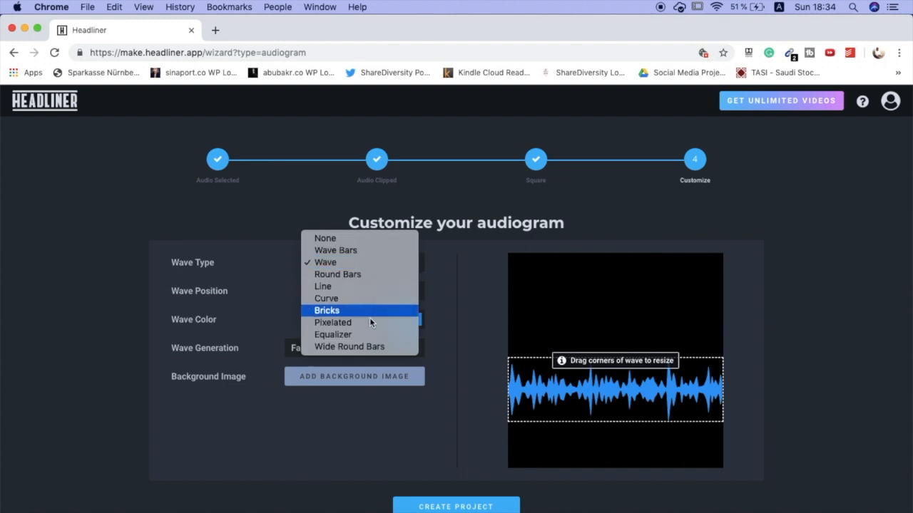
{"action": "left_click", "coordinate": [363, 335]}
{"action": "left_click", "coordinate": [376, 264]}
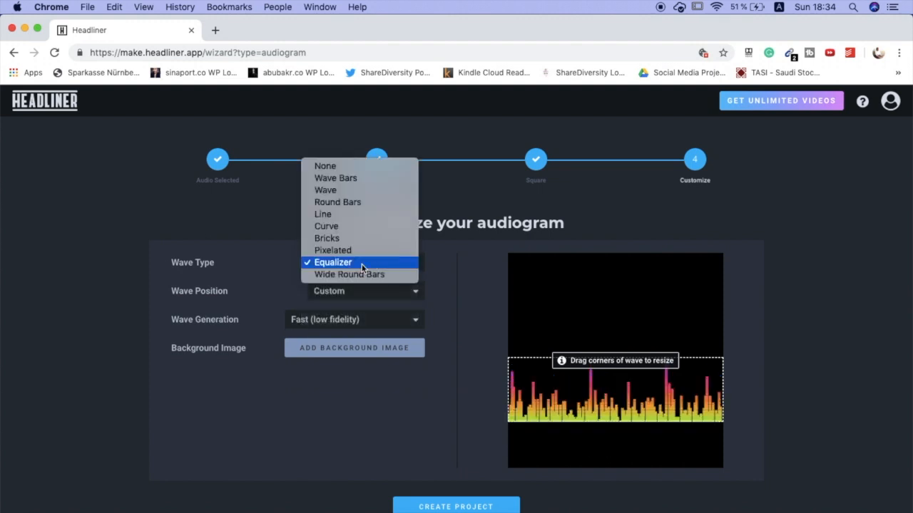
{"action": "left_click", "coordinate": [370, 234]}
{"action": "left_click", "coordinate": [381, 265]}
{"action": "left_click", "coordinate": [387, 210]}
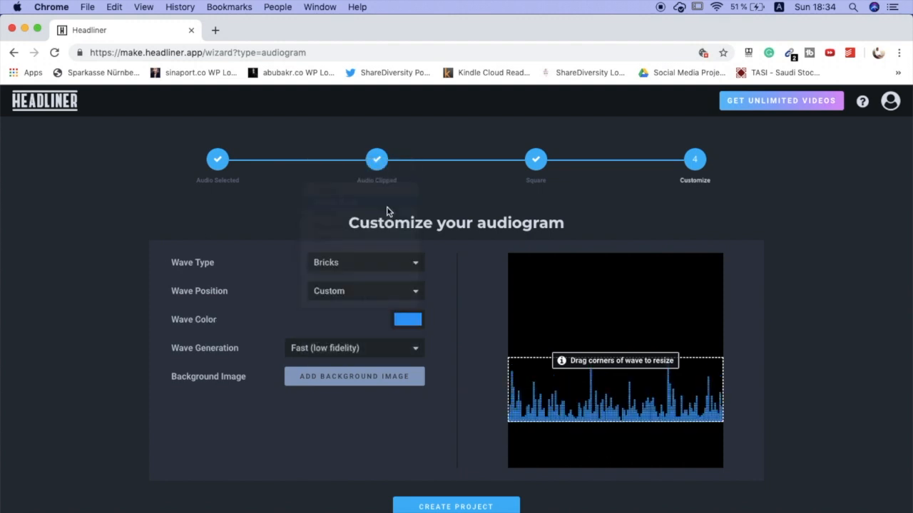
- Make the wave color fully transparent by reducing its opacity to zero
{"action": "left_click", "coordinate": [406, 323]}
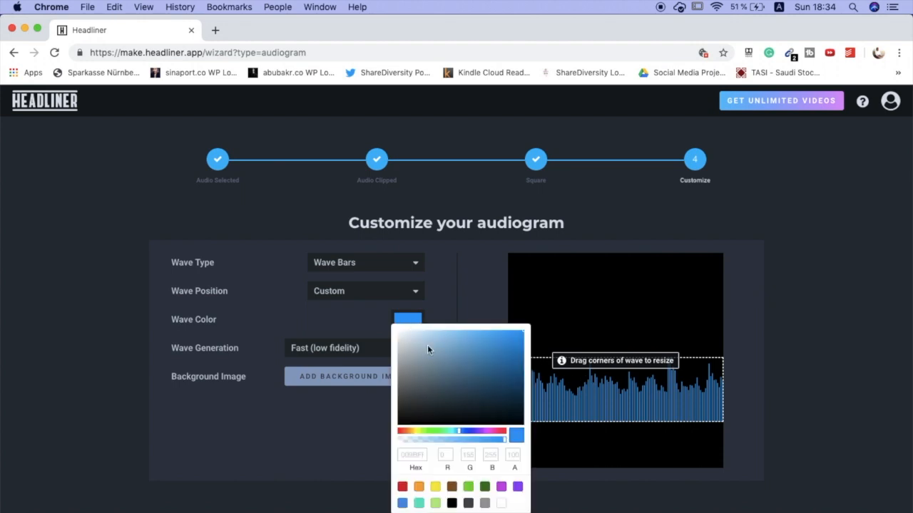
{"action": "left_click_drag", "start_coordinate": [505, 440], "coordinate": [377, 448]}
{"action": "left_click", "coordinate": [382, 447]}
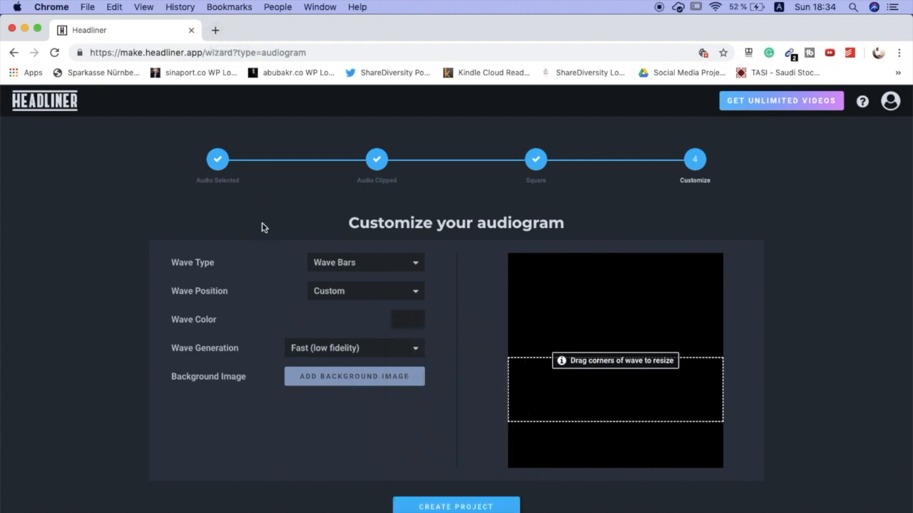
- Search the files for "book" and add Approved The Bookshelf.jpg as the audiogram's background image
{"action": "scroll", "coordinate": [257, 246], "scroll_direction": "down", "scroll_amount": 1}
{"action": "left_click", "coordinate": [348, 342]}
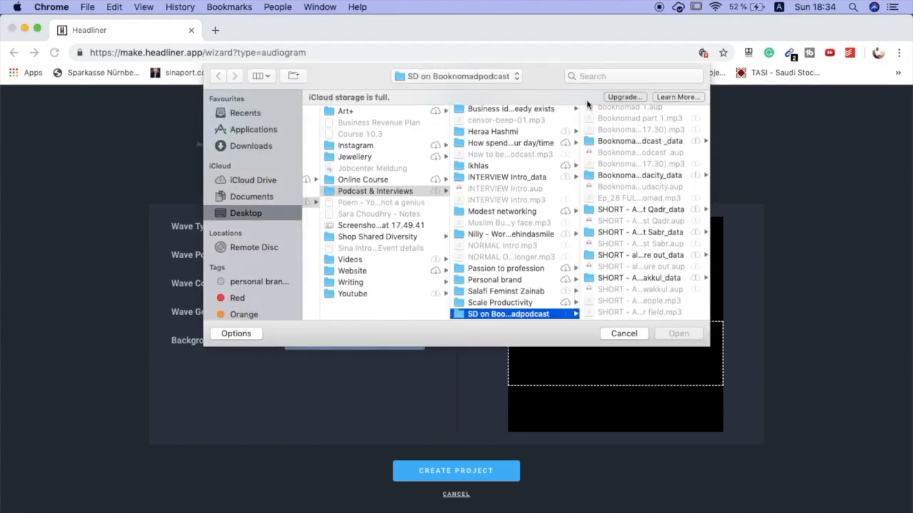
{"action": "left_click", "coordinate": [633, 76]}
{"action": "type", "text": "book"}
{"action": "left_click", "coordinate": [360, 160]}
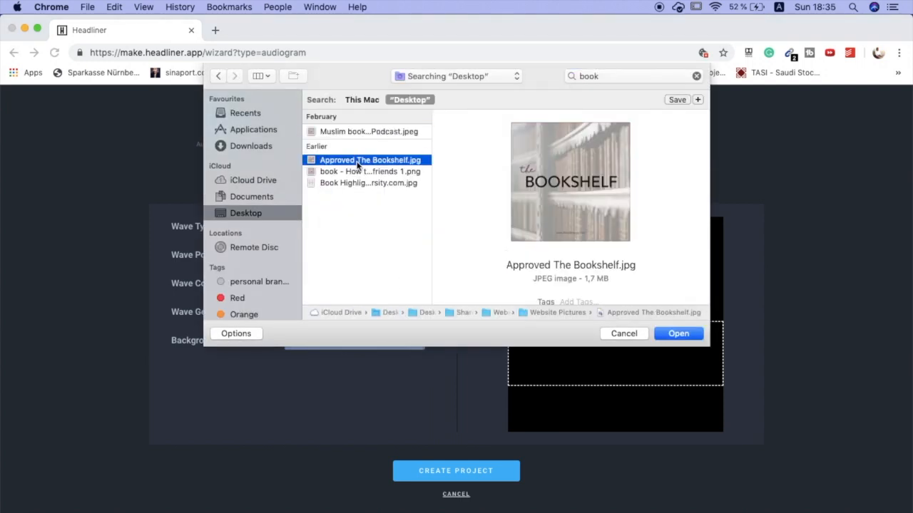
{"action": "left_click", "coordinate": [677, 334]}
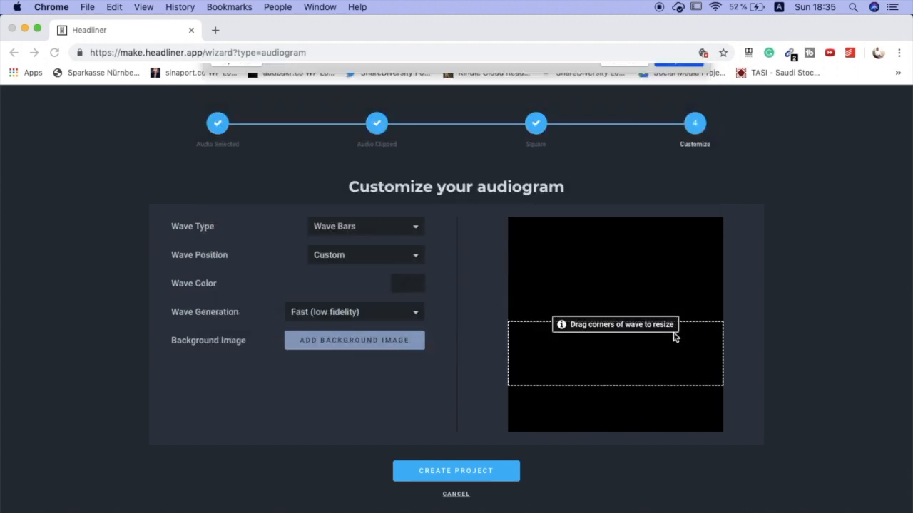
{"action": "left_click", "coordinate": [476, 359]}
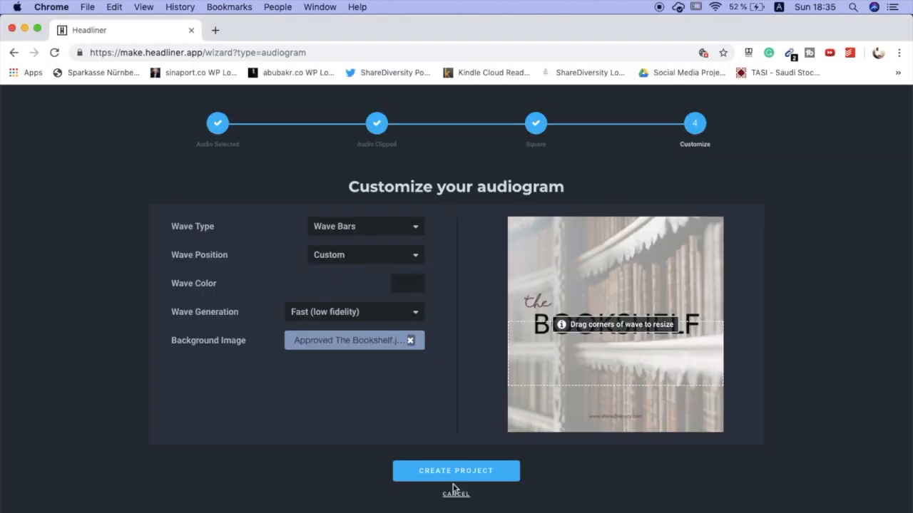
- Open Canva in a new browser tab and create a blank Instagram Post design
{"action": "left_click", "coordinate": [214, 30]}
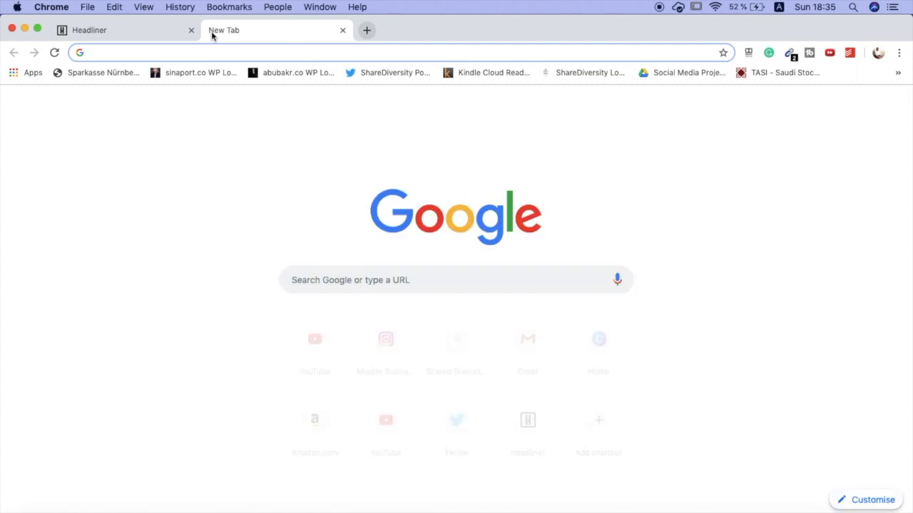
{"action": "type", "text": "canva"}
{"action": "key", "text": "Return"}
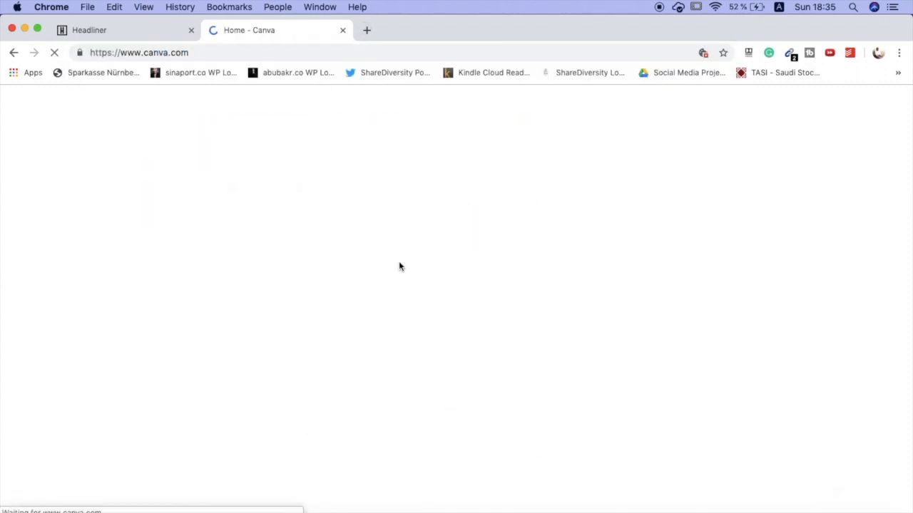
{"action": "scroll", "coordinate": [427, 357], "scroll_direction": "down", "scroll_amount": 1}
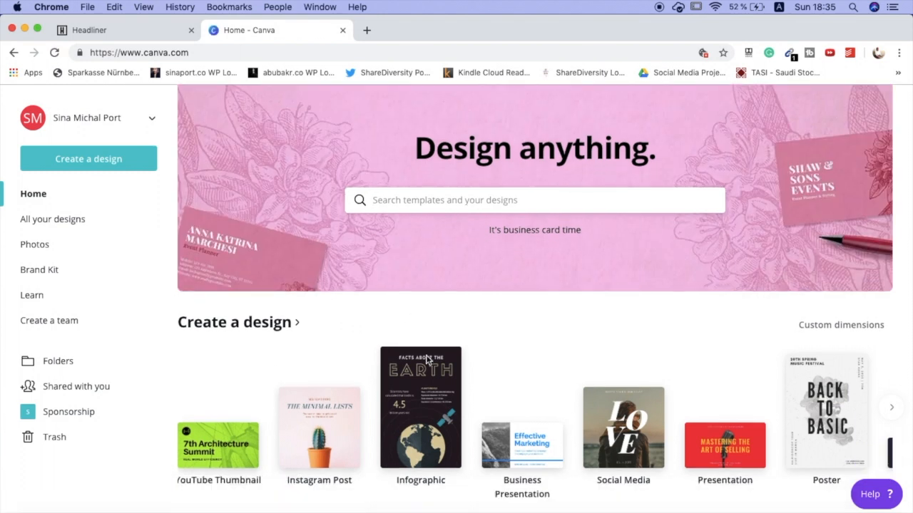
{"action": "left_click", "coordinate": [344, 423]}
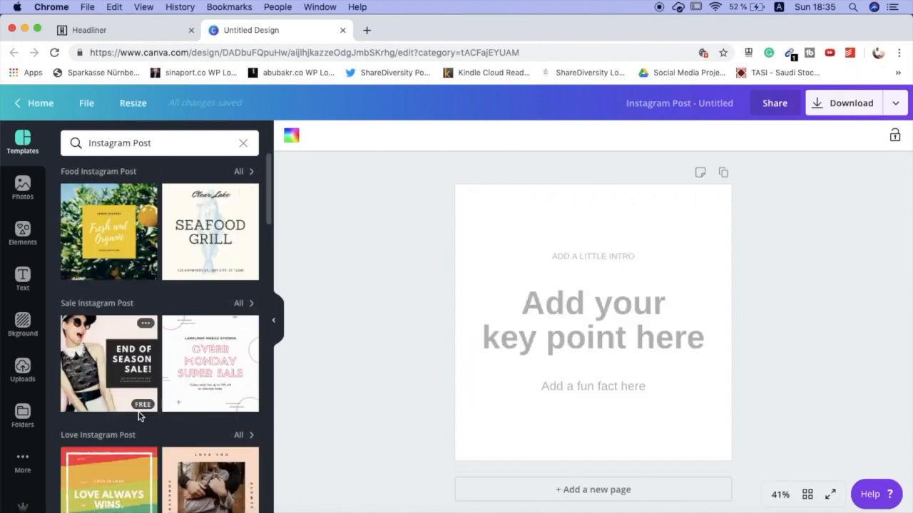
- Browse the Instagram Post templates and apply the Minimalist Living template to the design
{"action": "scroll", "coordinate": [177, 417], "scroll_direction": "down", "scroll_amount": 5}
{"action": "scroll", "coordinate": [177, 417], "scroll_direction": "down", "scroll_amount": 15}
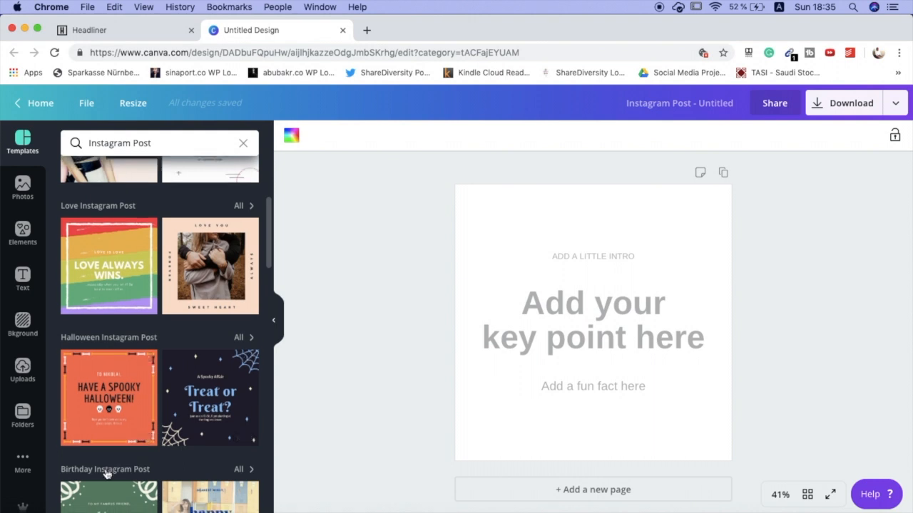
{"action": "scroll", "coordinate": [179, 322], "scroll_direction": "down", "scroll_amount": 7}
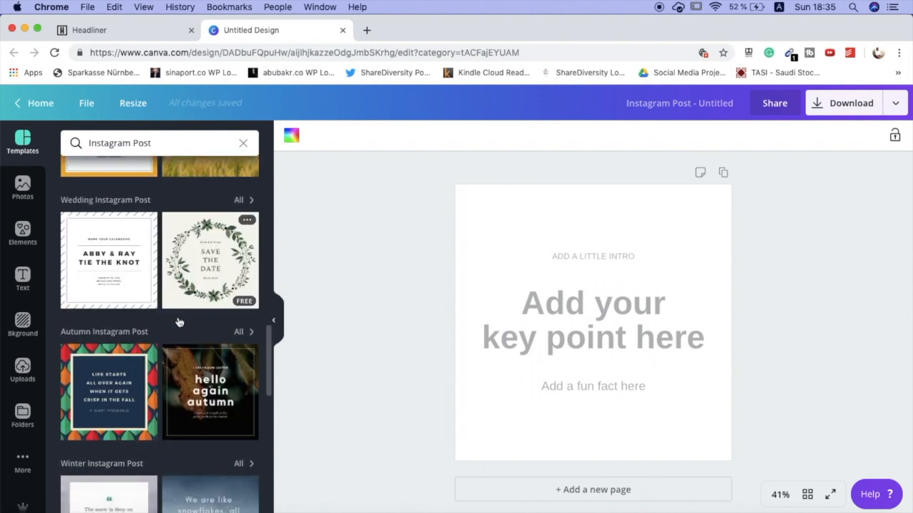
{"action": "scroll", "coordinate": [179, 322], "scroll_direction": "down", "scroll_amount": 15}
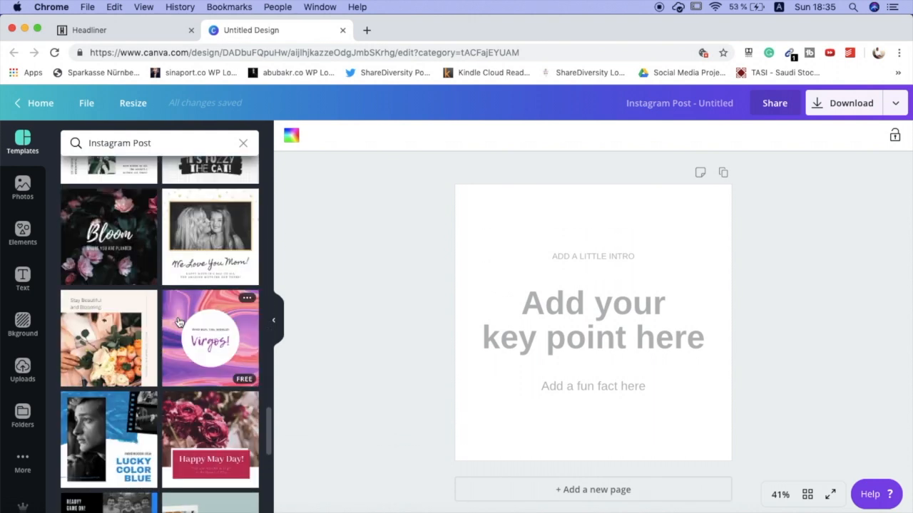
{"action": "scroll", "coordinate": [179, 323], "scroll_direction": "down", "scroll_amount": 12}
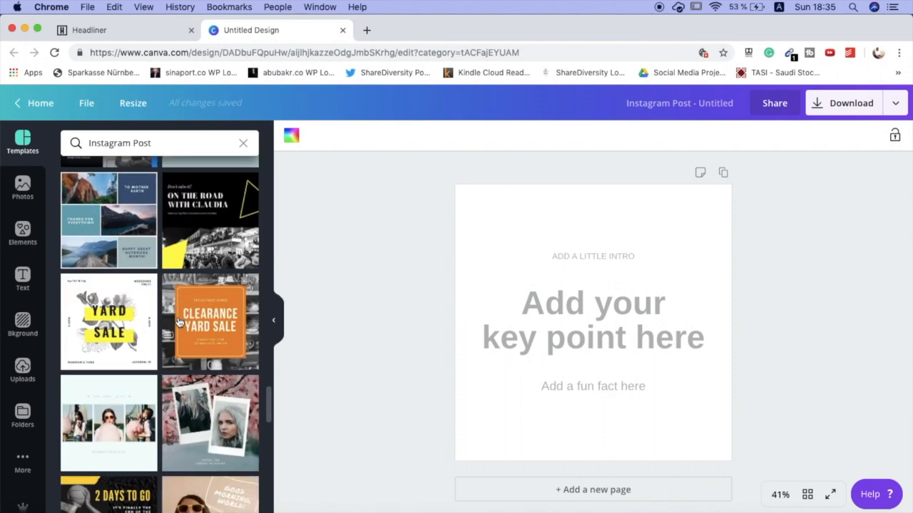
{"action": "scroll", "coordinate": [179, 322], "scroll_direction": "down", "scroll_amount": 2}
{"action": "scroll", "coordinate": [157, 293], "scroll_direction": "up", "scroll_amount": 2}
{"action": "scroll", "coordinate": [133, 263], "scroll_direction": "down", "scroll_amount": 2}
{"action": "left_click", "coordinate": [133, 264]}
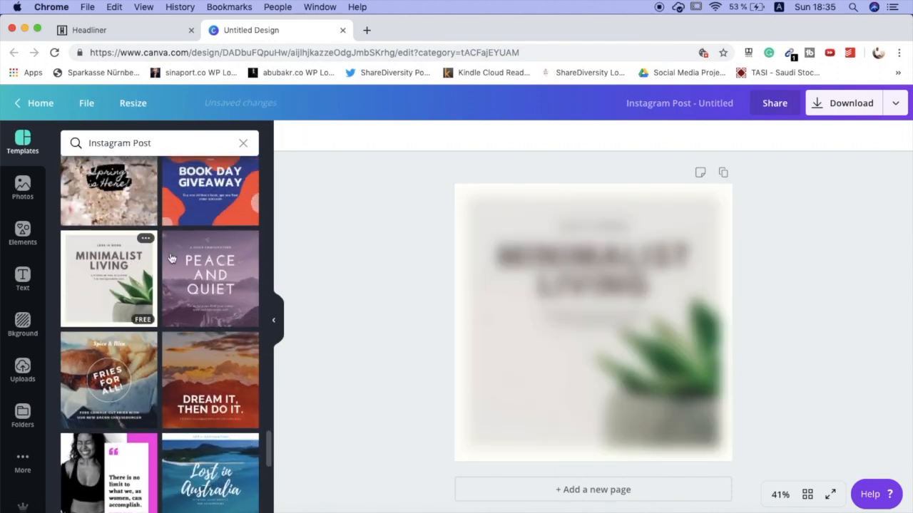
- Replace the Minimalist Living heading in the design with "book review"
{"action": "left_click", "coordinate": [615, 264]}
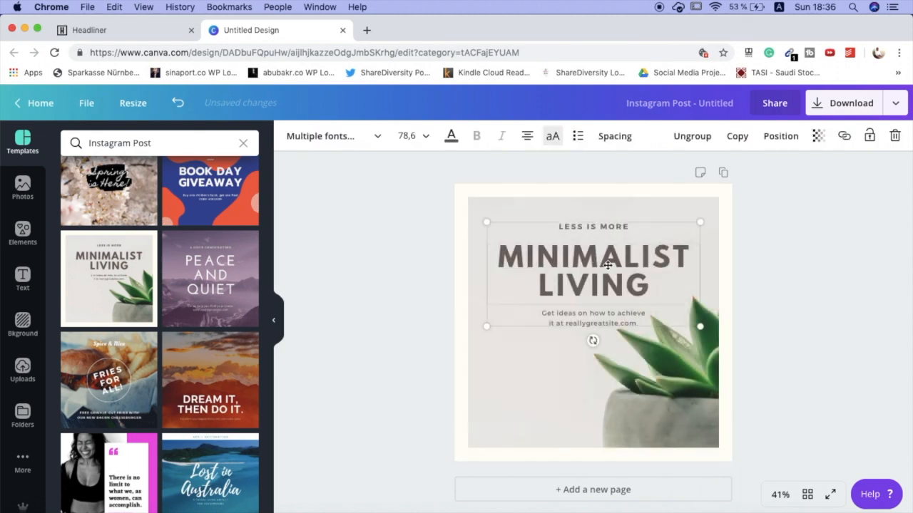
{"action": "left_click", "coordinate": [596, 261]}
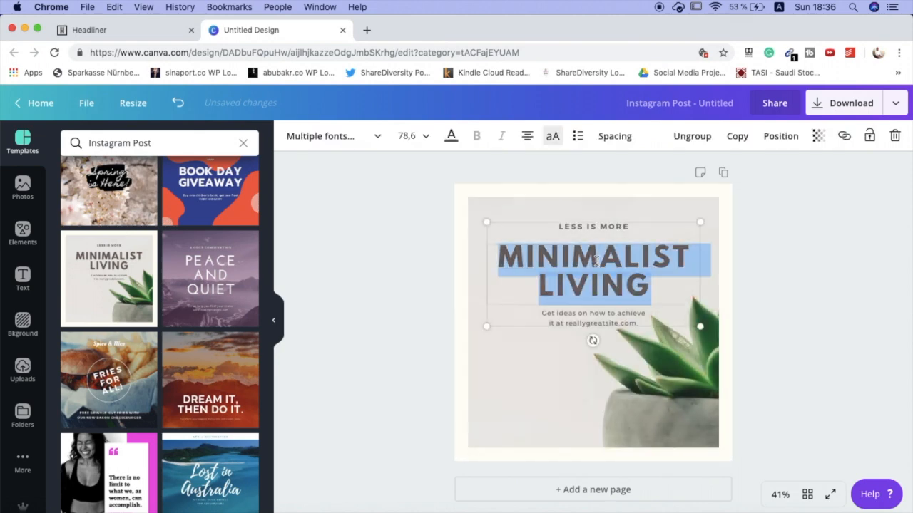
{"action": "type", "text": "book review"}
- Change the tagline above the heading to "SHARED DIVERSITY" and delete the description text below the heading
{"action": "left_click", "coordinate": [607, 226]}
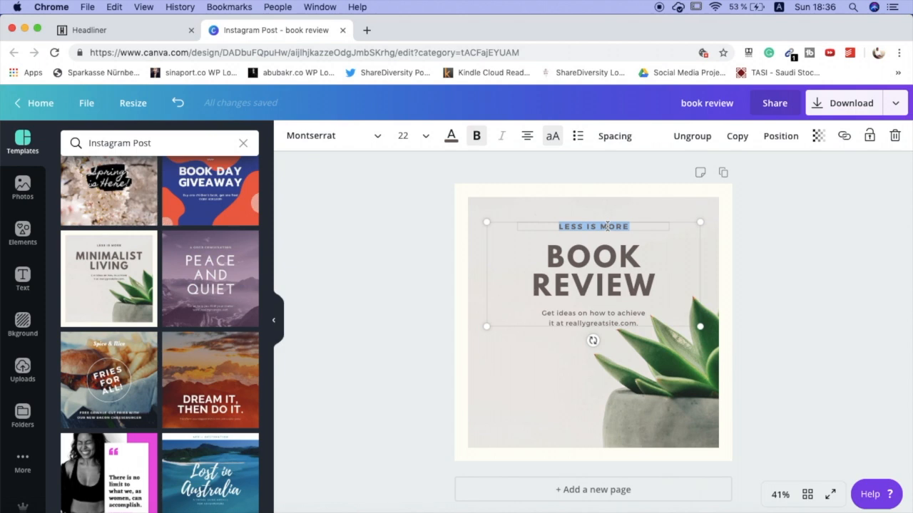
{"action": "type", "text": "share didvers"}
{"action": "key", "text": "BackSpace"}
- Title the design "SHARED DIVERSITY Muslim businesswoman podcast / book review / 7 habits of highly effective people"
{"action": "left_click", "coordinate": [708, 95]}
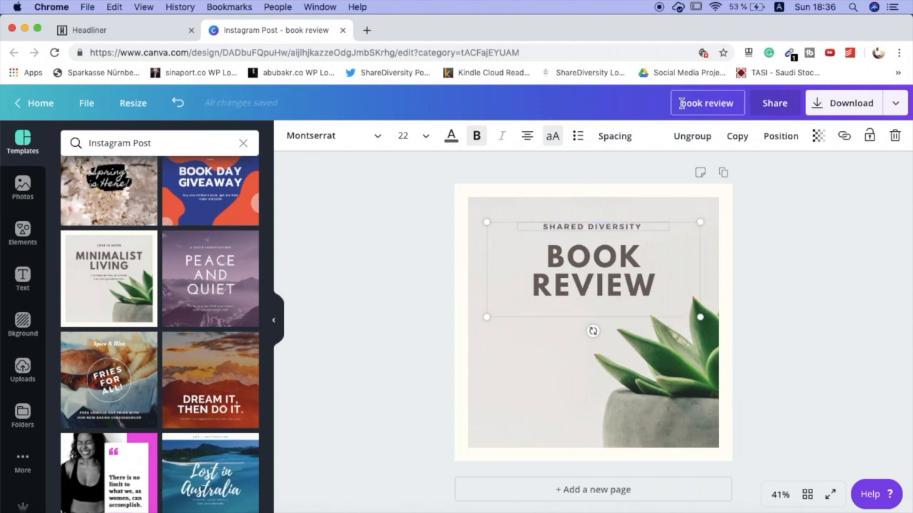
{"action": "type", "text": "SHARED DIVERSITY"}
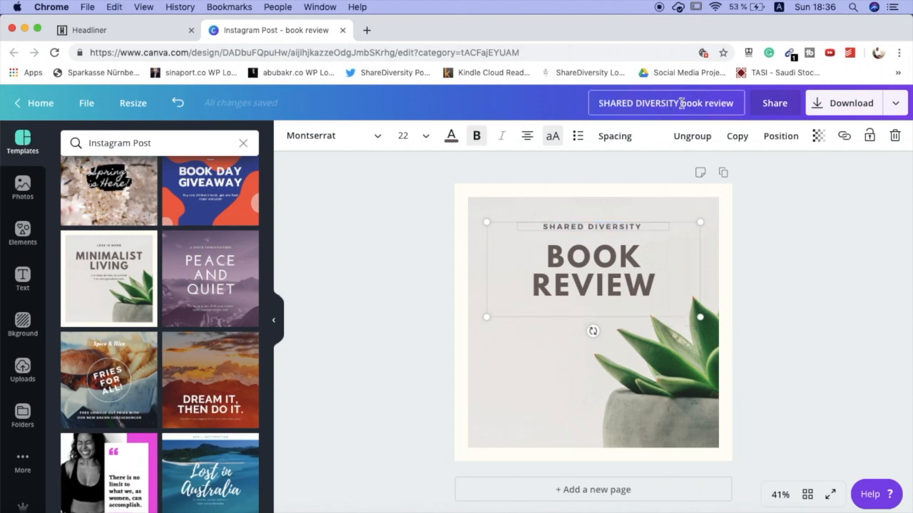
{"action": "key", "text": "BackSpace"}
{"action": "type", "text": "Muslim busin"}
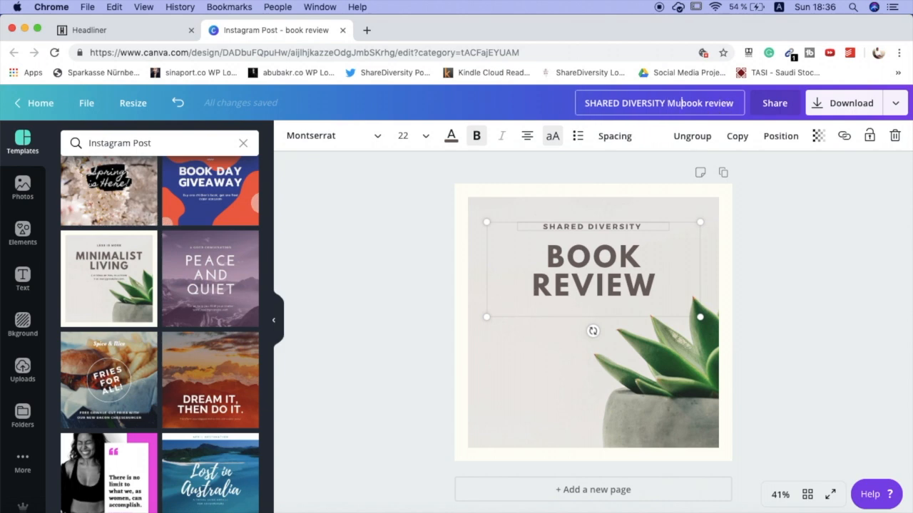
{"action": "type", "text": "esswoman"}
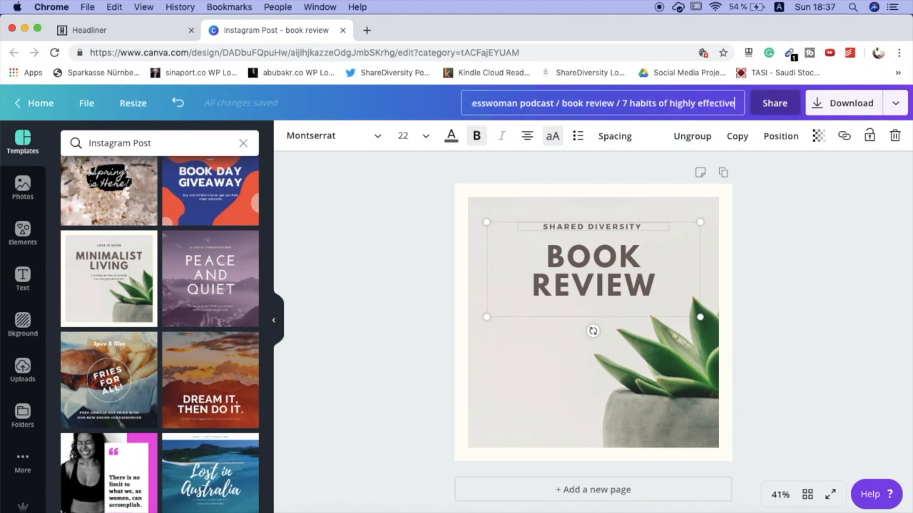
{"action": "type", "text": "people"}
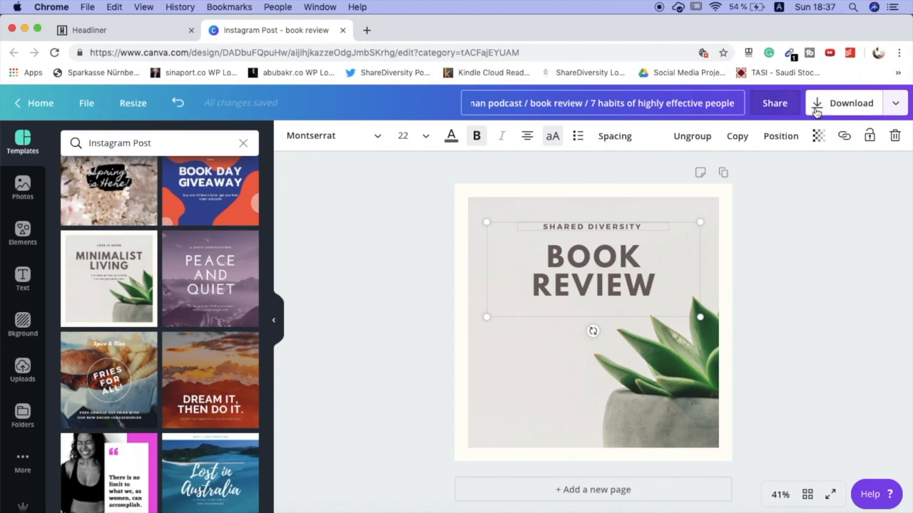
{"action": "left_click_drag", "start_coordinate": [590, 102], "coordinate": [450, 102]}
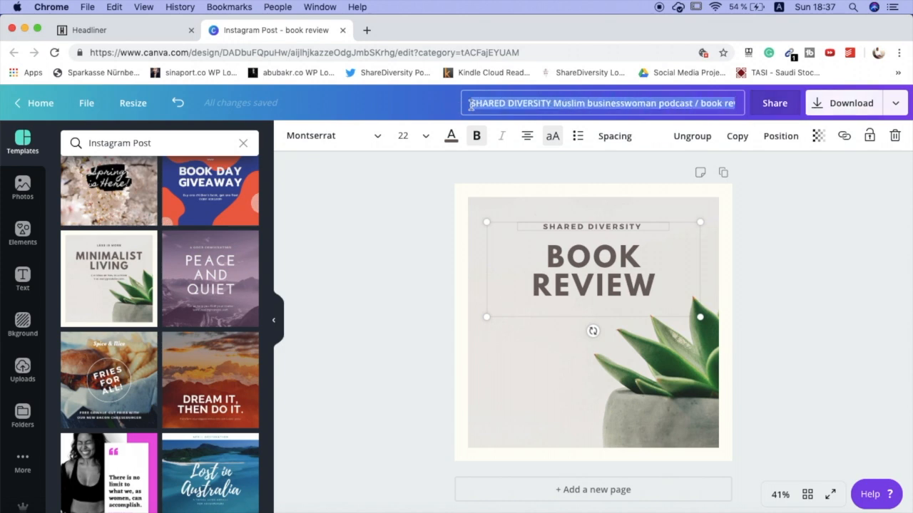
{"action": "left_click", "coordinate": [470, 105]}
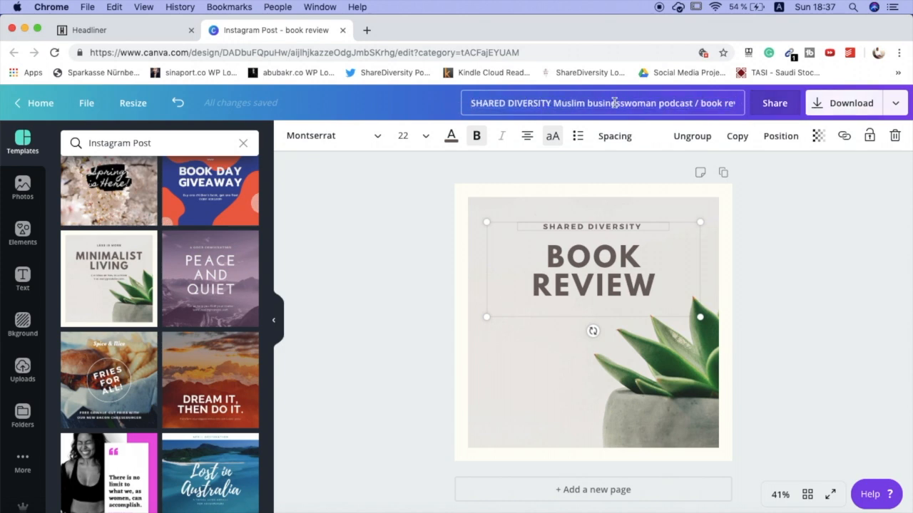
- Download the finished design as a PNG image and dismiss the publishing confirmation
{"action": "left_click", "coordinate": [842, 103]}
{"action": "left_click", "coordinate": [832, 346]}
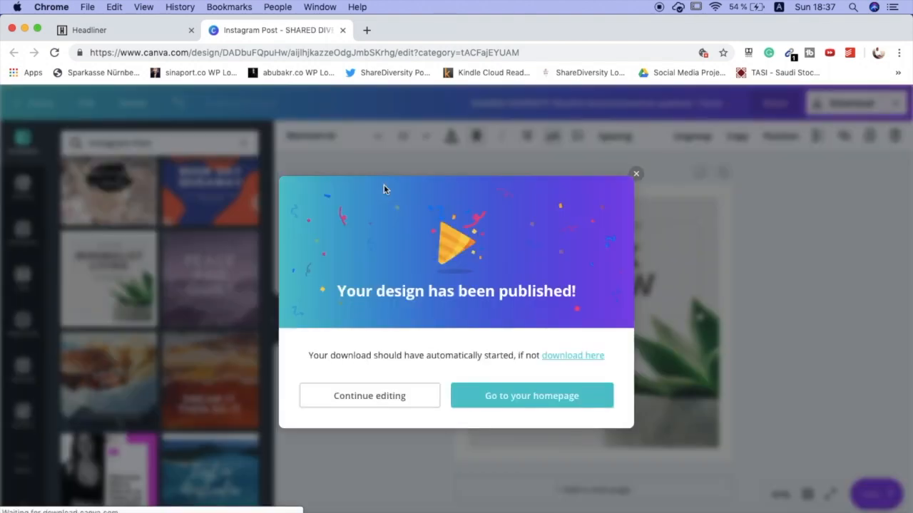
{"action": "left_click", "coordinate": [637, 163]}
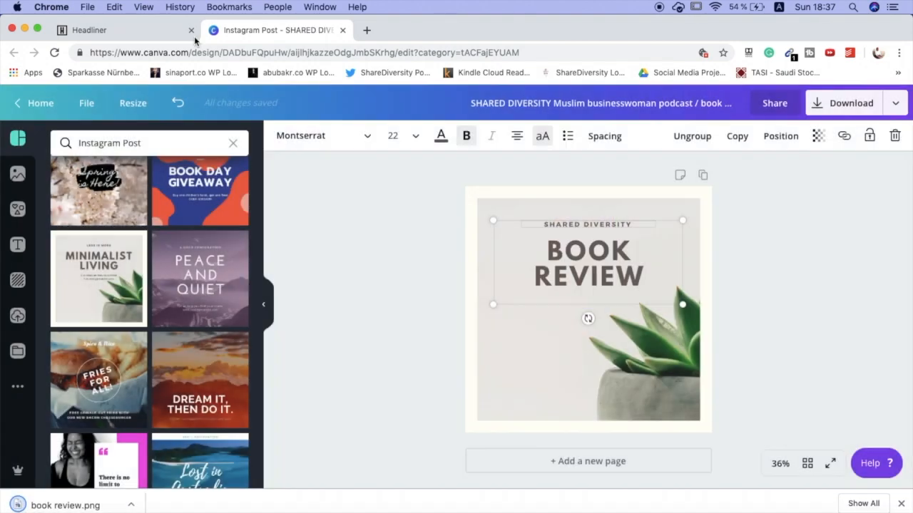
- Switch back to Headliner and replace the audiogram's background image with book review.png, accepting the full-image crop
{"action": "left_click", "coordinate": [145, 36]}
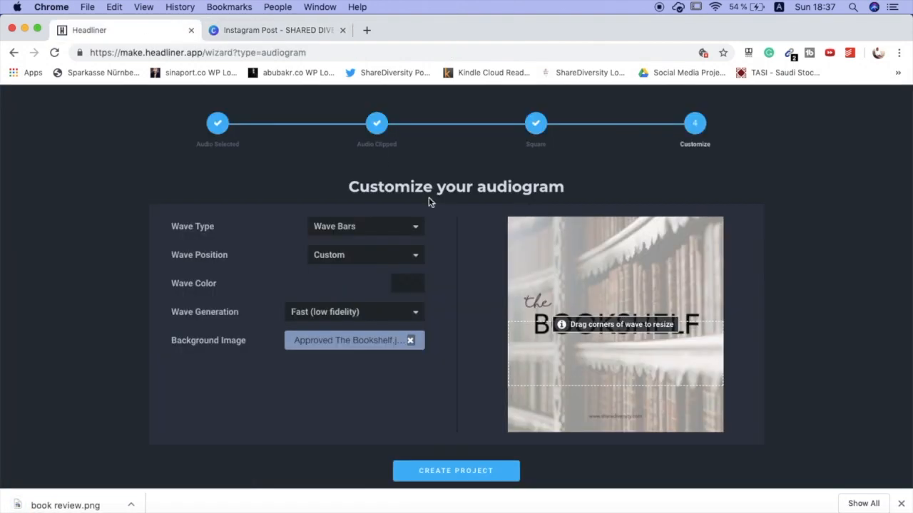
{"action": "left_click", "coordinate": [411, 340]}
{"action": "left_click", "coordinate": [355, 347]}
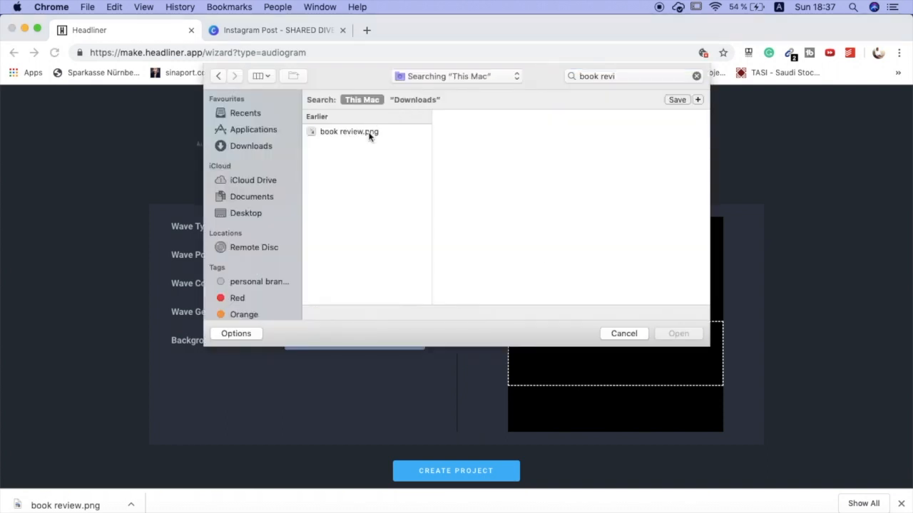
{"action": "left_click", "coordinate": [369, 133]}
{"action": "left_click", "coordinate": [678, 333]}
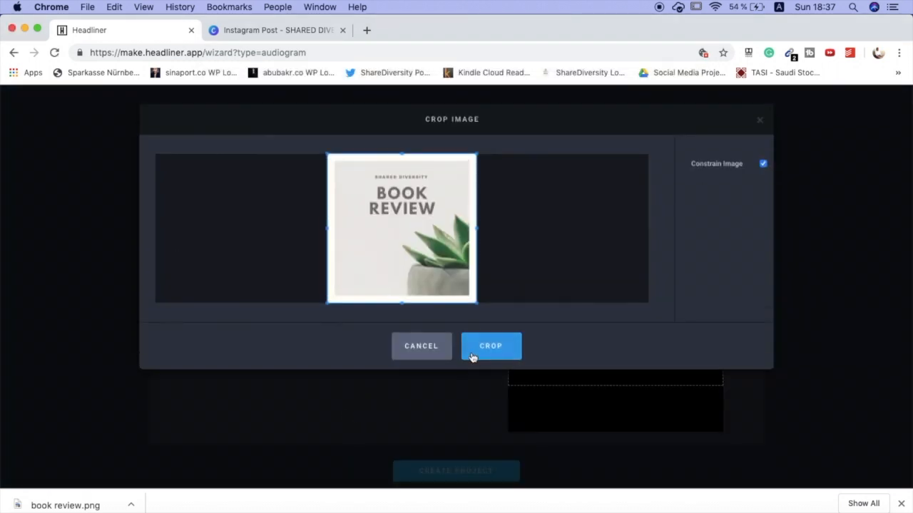
{"action": "left_click", "coordinate": [472, 355]}
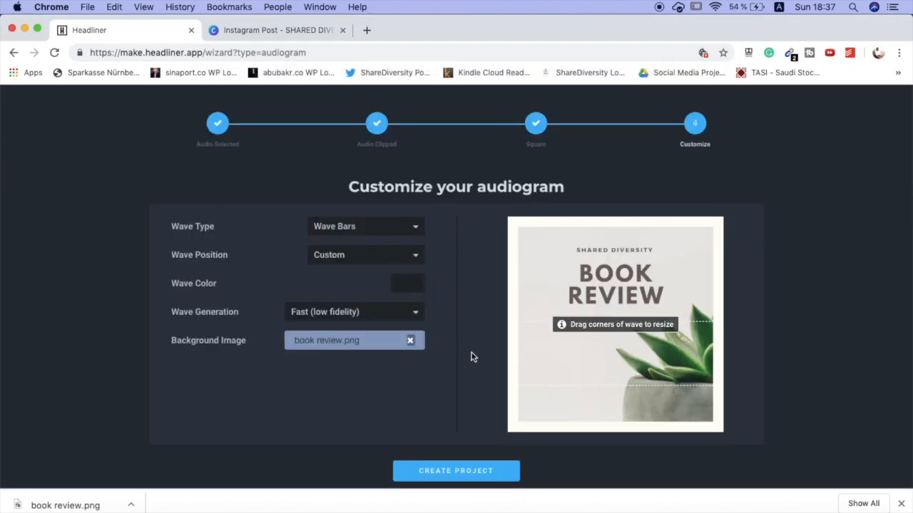
- Create the audiogram project from the customized settings
{"action": "left_click", "coordinate": [900, 503]}
{"action": "left_click", "coordinate": [458, 472]}
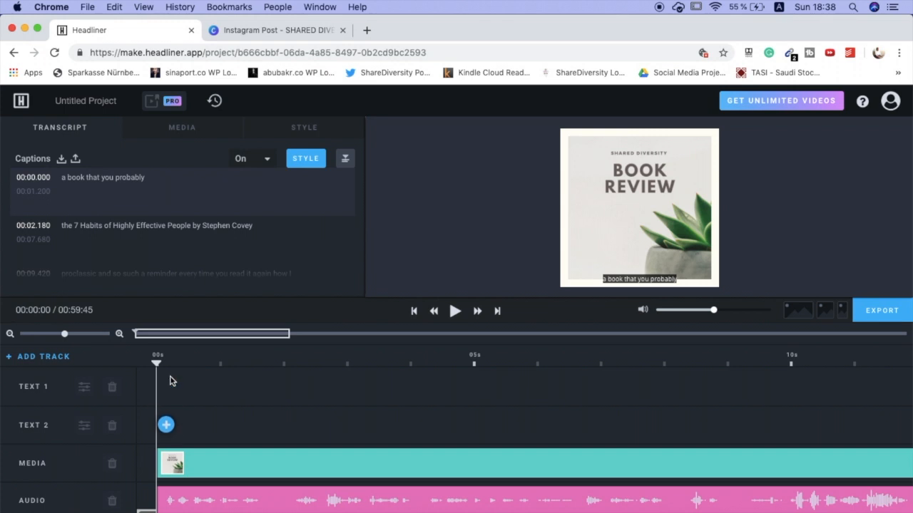
- View the text options for the Text 2 track without adding any, and play the opening seconds to check the captions
{"action": "left_click", "coordinate": [167, 425]}
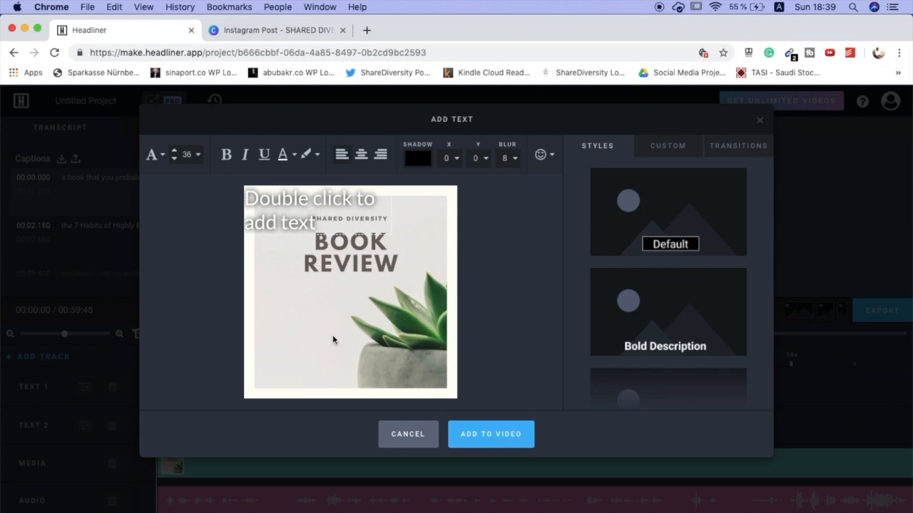
{"action": "left_click", "coordinate": [418, 438]}
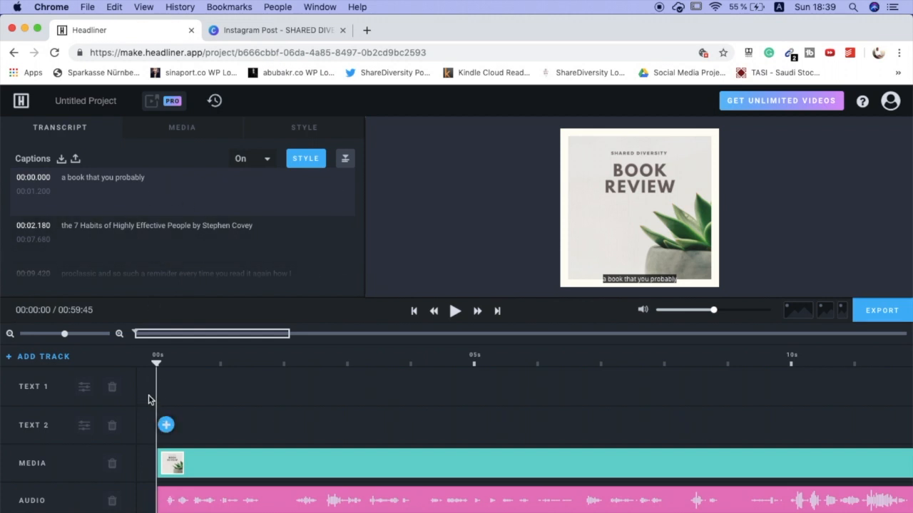
{"action": "key", "text": "space"}
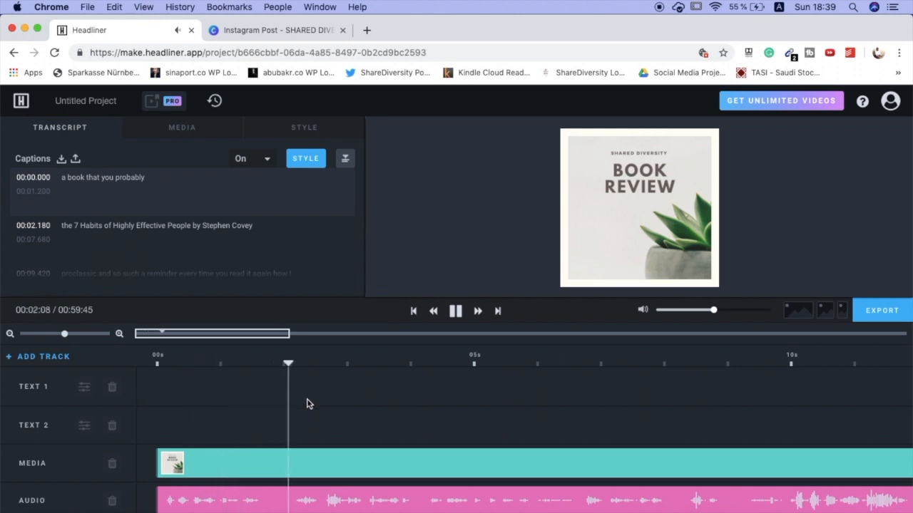
{"action": "key", "text": "space"}
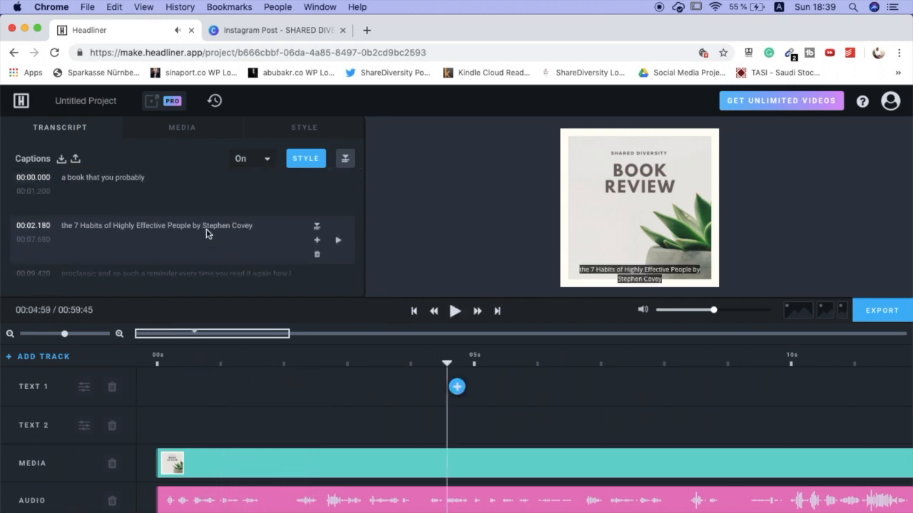
{"action": "scroll", "coordinate": [186, 234], "scroll_direction": "down", "scroll_amount": 2}
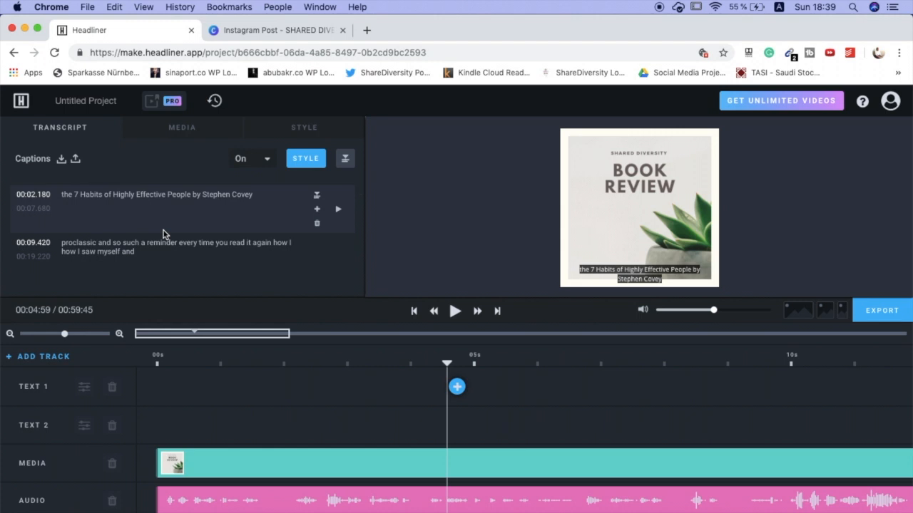
{"action": "scroll", "coordinate": [163, 234], "scroll_direction": "up", "scroll_amount": 2}
- Correct the first caption to read "A book that you probably know:"
{"action": "left_click", "coordinate": [152, 179]}
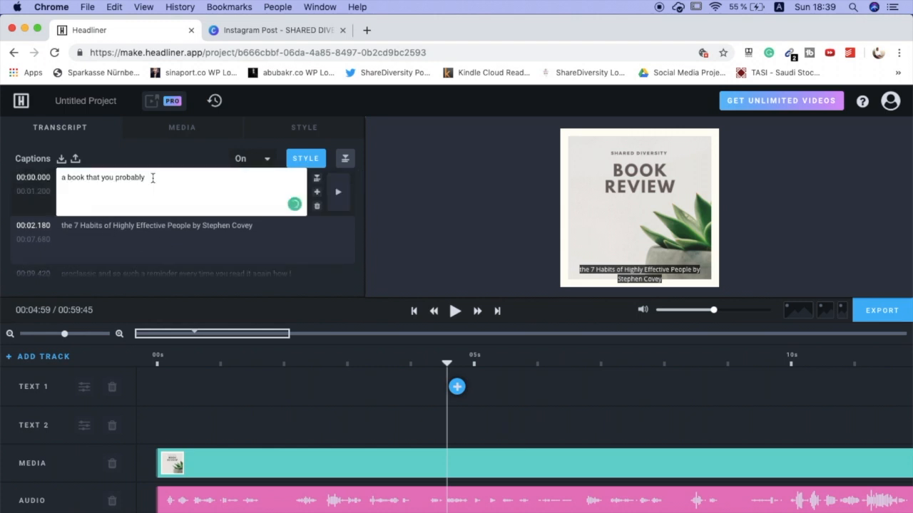
{"action": "key", "text": "BackSpace"}
{"action": "type", "text": "A"}
{"action": "key", "text": "BackSpace"}
{"action": "key", "text": "ctrl+space"}
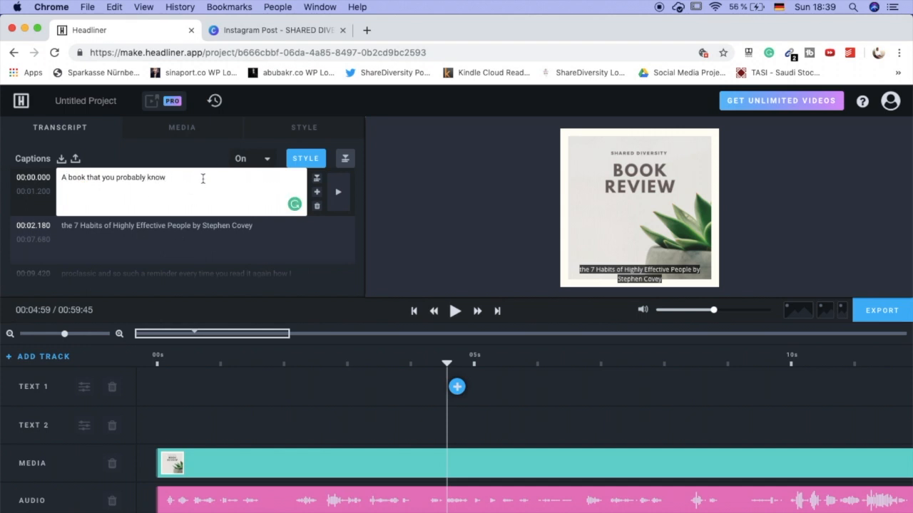
- Capitalize the second caption's first word and put the book title in quotation marks: "The 7 Habits of Highly Effective People"
{"action": "left_click", "coordinate": [64, 227]}
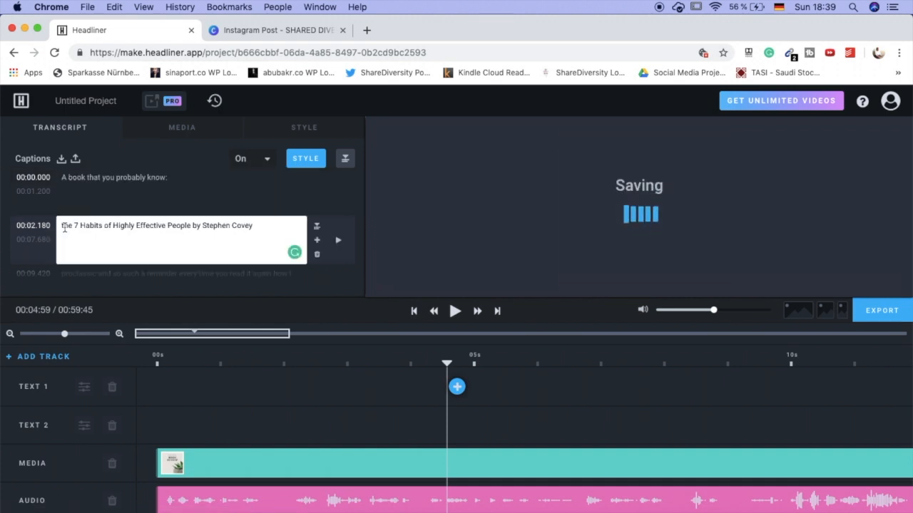
{"action": "key", "text": "BackSpace"}
{"action": "type", "text": "T"}
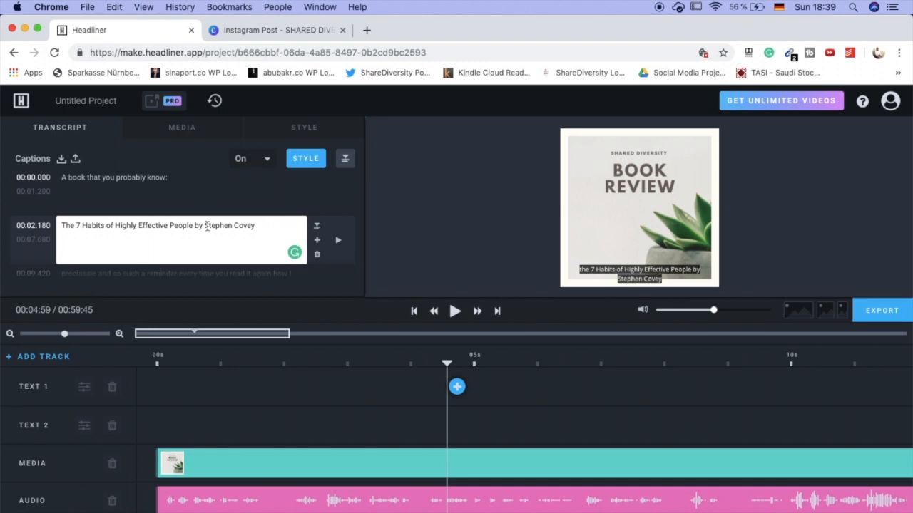
{"action": "type", "text": "\""}
{"action": "left_click", "coordinate": [64, 226]}
{"action": "type", "text": "\""}
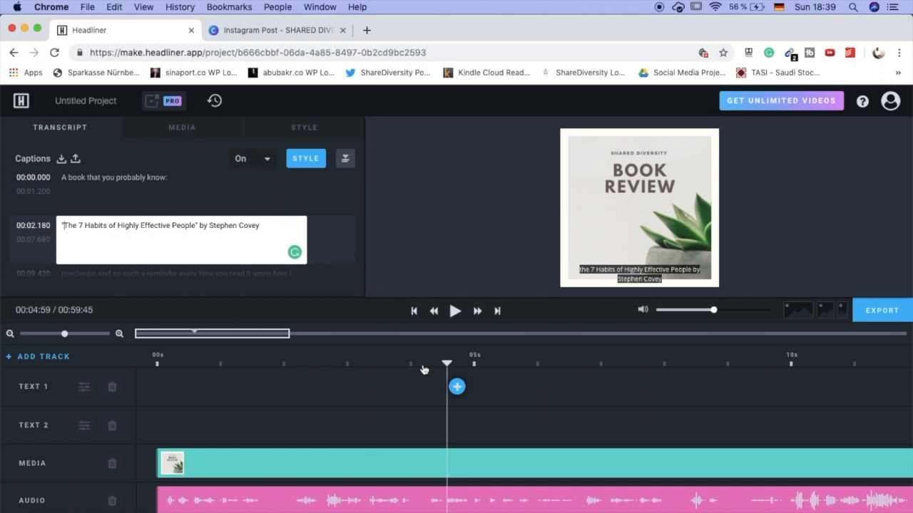
- Play the audiogram from the start to check the timing of the first two captions
{"action": "left_click", "coordinate": [301, 426]}
{"action": "left_click", "coordinate": [155, 420]}
{"action": "key", "text": "space"}
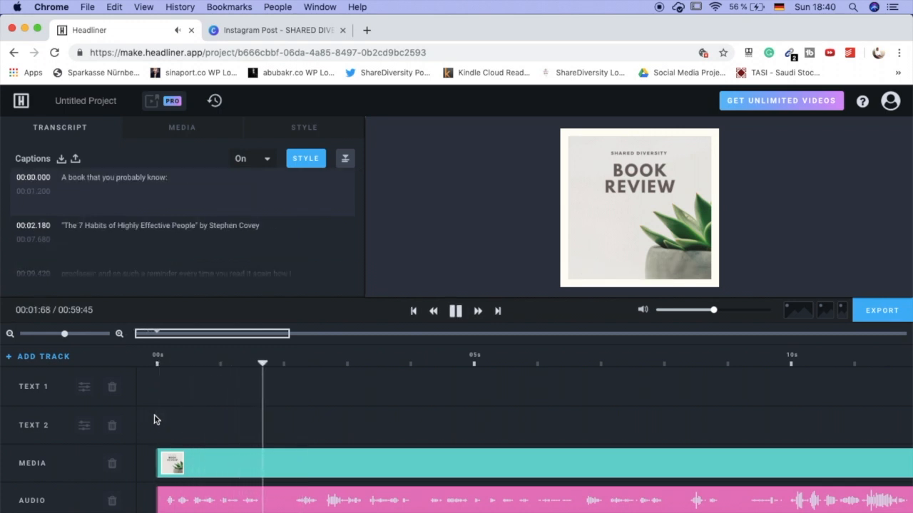
{"action": "key", "text": "space"}
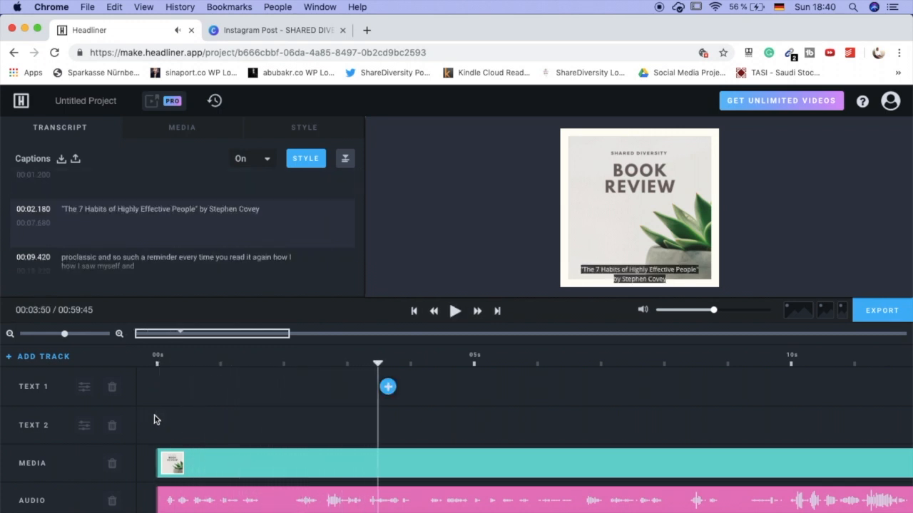
- Set the first caption's end time to 00:02.180
{"action": "scroll", "coordinate": [147, 250], "scroll_direction": "up", "scroll_amount": 1}
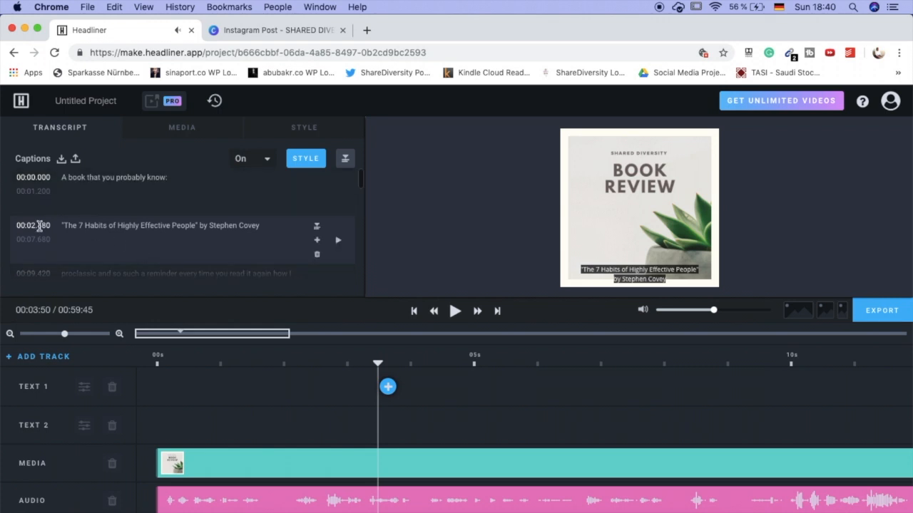
{"action": "left_click", "coordinate": [45, 191]}
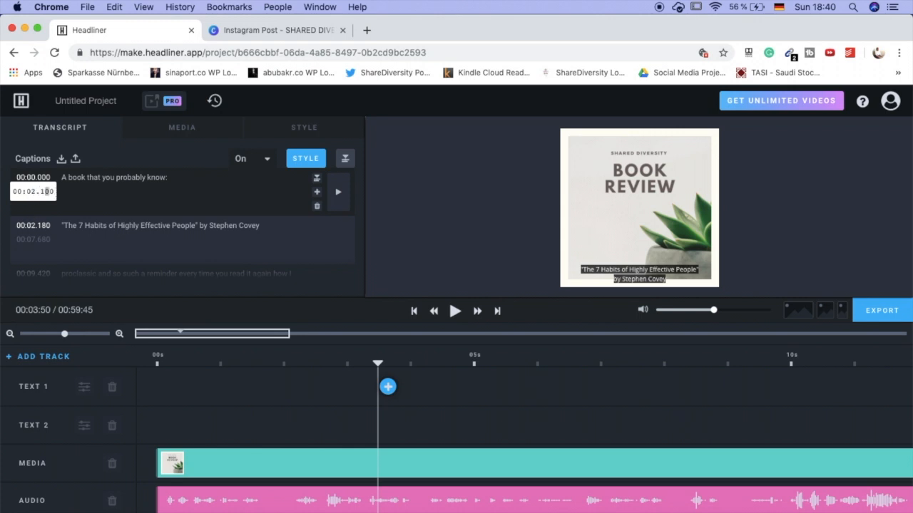
{"action": "key", "text": "Return"}
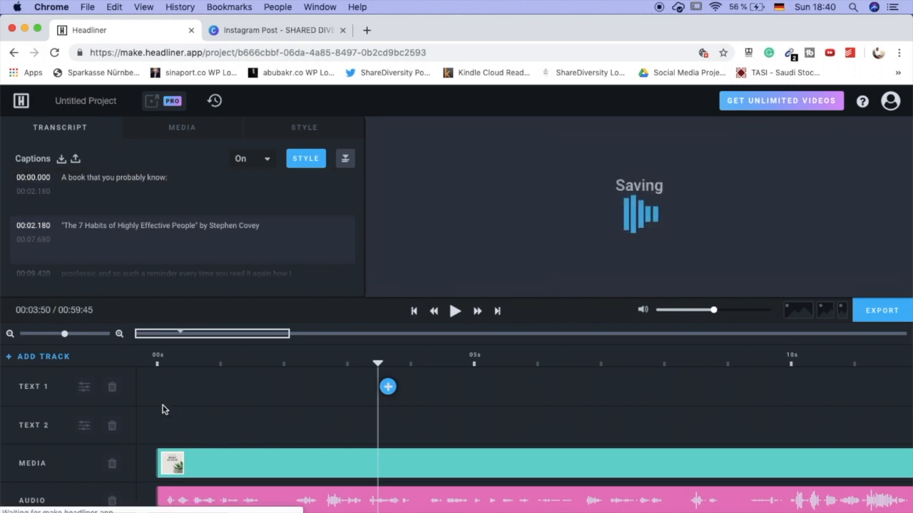
- Replay the opening of the audiogram to review the first caption's adjusted end time
{"action": "left_click", "coordinate": [163, 407]}
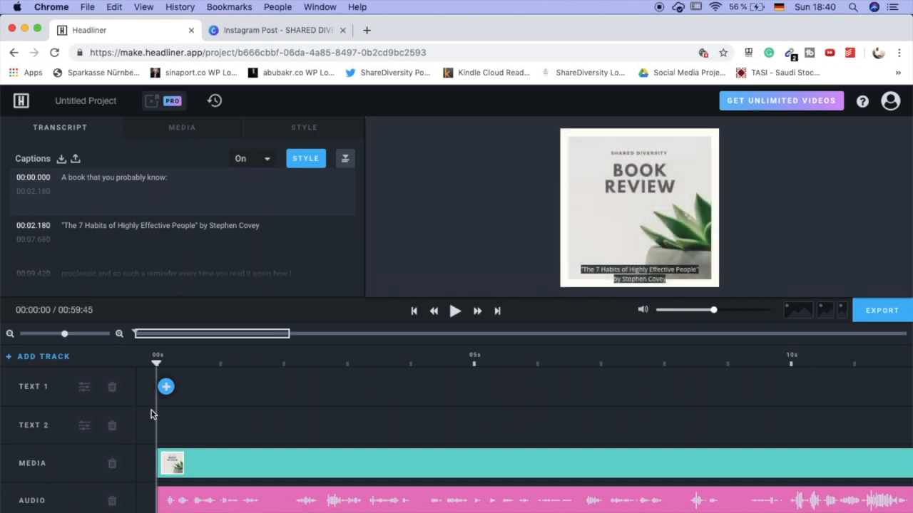
{"action": "key", "text": "space"}
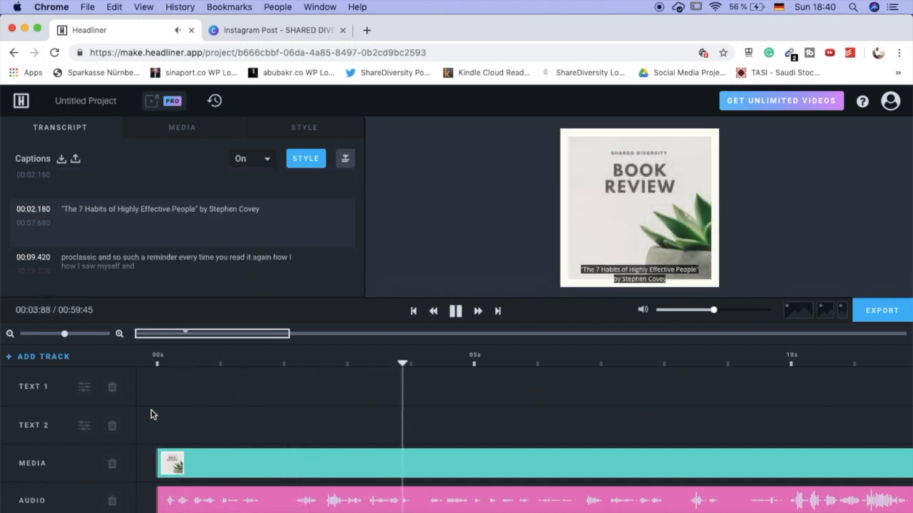
{"action": "key", "text": "space"}
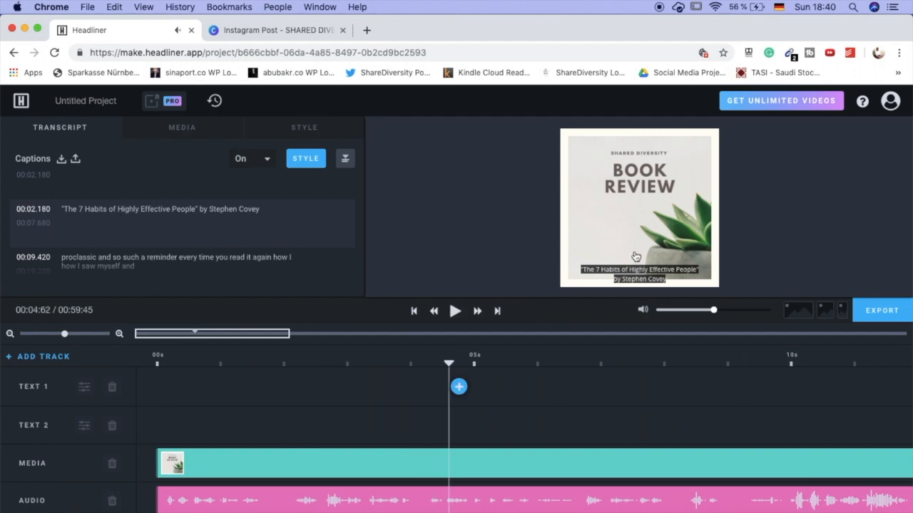
- In the caption style properties, move the caption box slightly higher on the image and set the text highlight color to white (FFFFFF)
{"action": "left_click", "coordinate": [307, 158]}
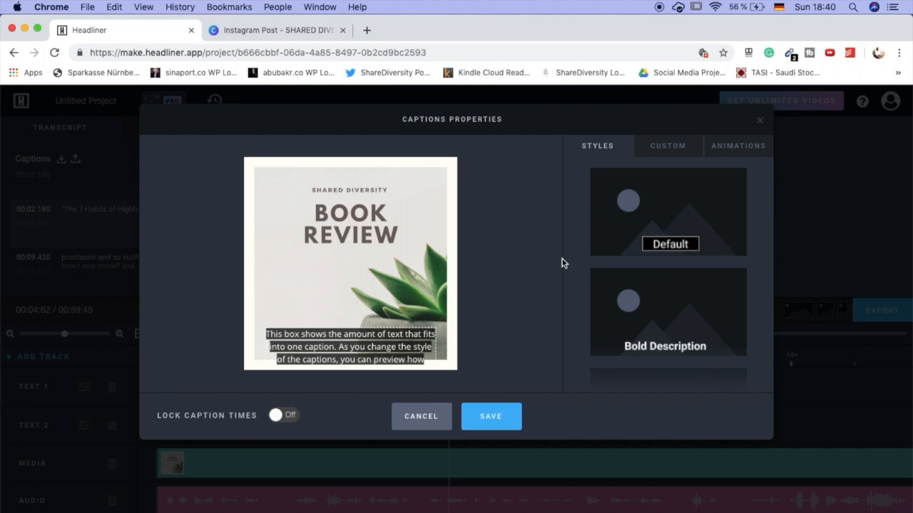
{"action": "left_click_drag", "start_coordinate": [410, 346], "coordinate": [405, 320]}
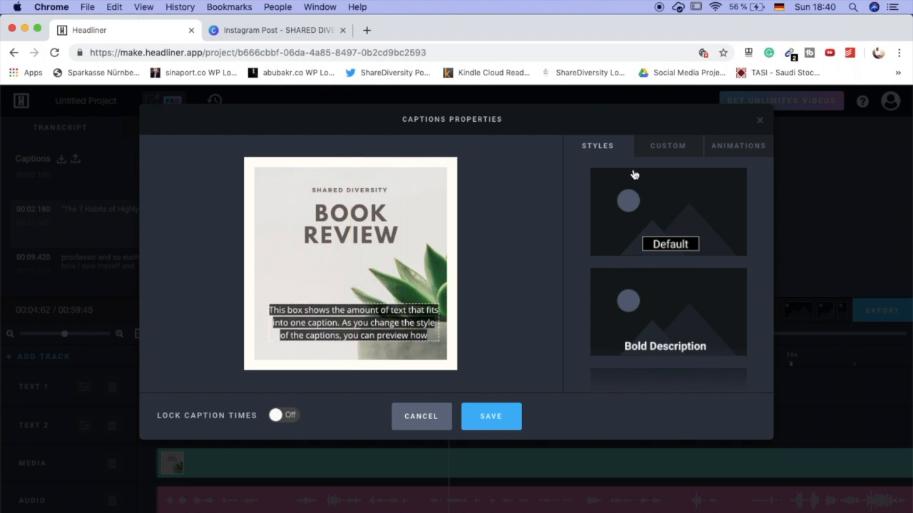
{"action": "left_click", "coordinate": [669, 147]}
{"action": "left_click", "coordinate": [749, 317]}
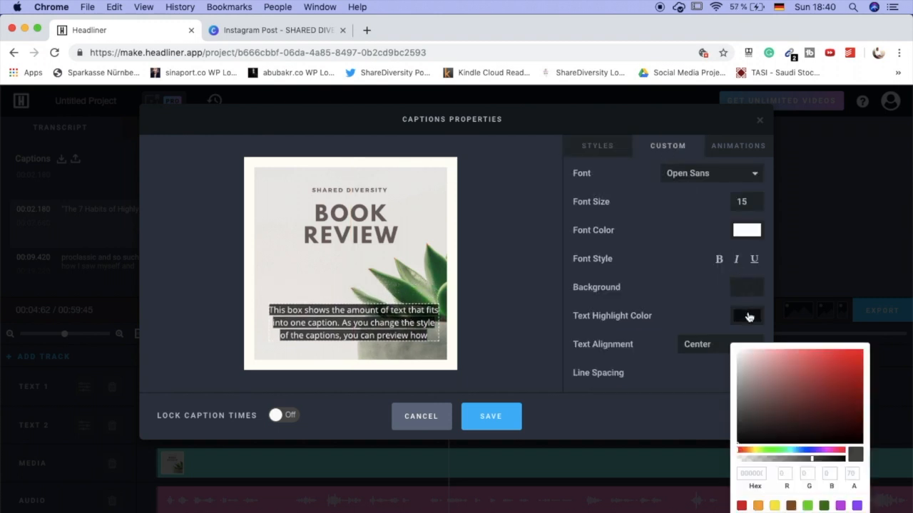
{"action": "left_click_drag", "start_coordinate": [776, 399], "coordinate": [724, 345]}
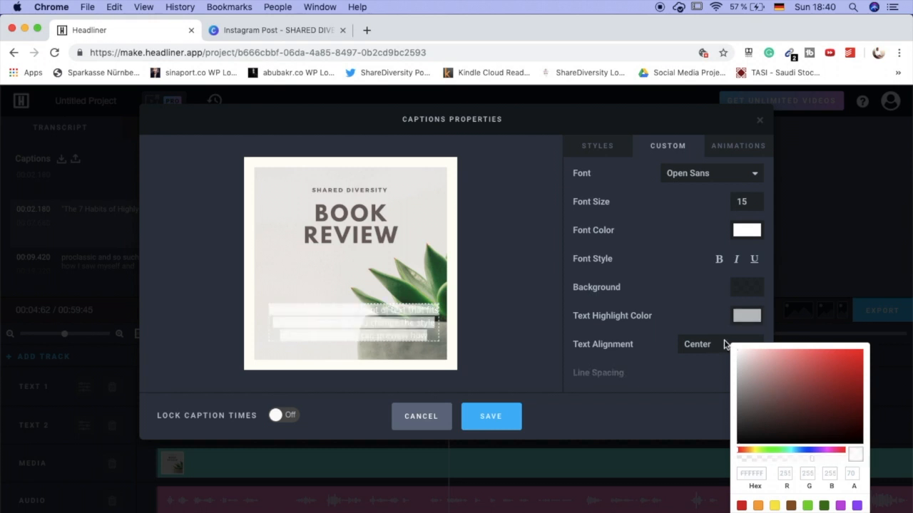
{"action": "left_click", "coordinate": [724, 344]}
- Set the caption font color to black (000000) and the font size to 17, and save the caption style
{"action": "left_click", "coordinate": [746, 230]}
{"action": "left_click", "coordinate": [757, 293]}
{"action": "left_click_drag", "start_coordinate": [765, 301], "coordinate": [869, 371]}
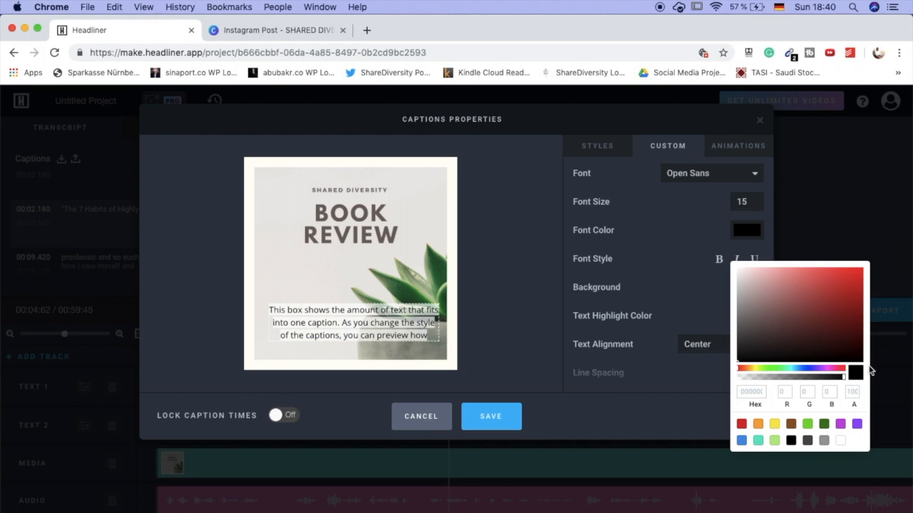
{"action": "left_click", "coordinate": [743, 202]}
{"action": "key", "text": "BackSpace"}
{"action": "type", "text": "7"}
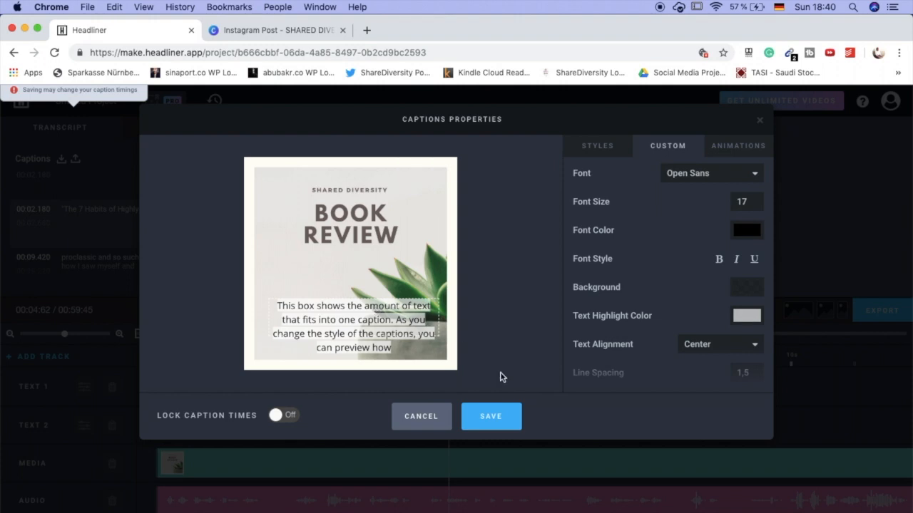
{"action": "left_click", "coordinate": [491, 416]}
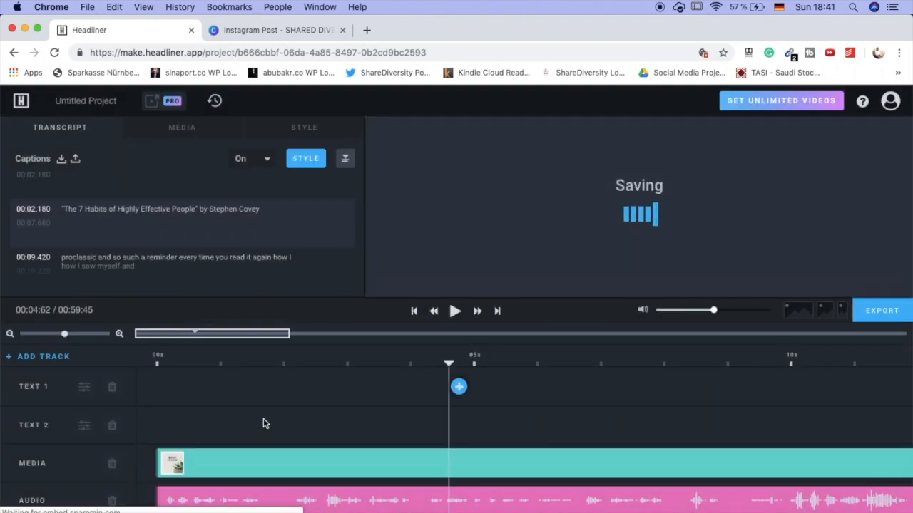
- Play the audiogram to check the restyled captions, and bring up the export options to review the frame rate, quality and video size
{"action": "key", "text": "space"}
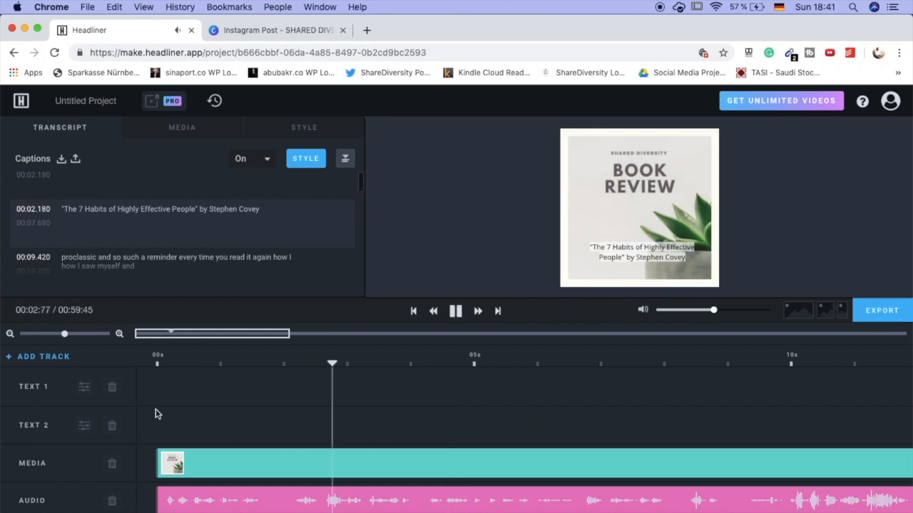
{"action": "key", "text": "space"}
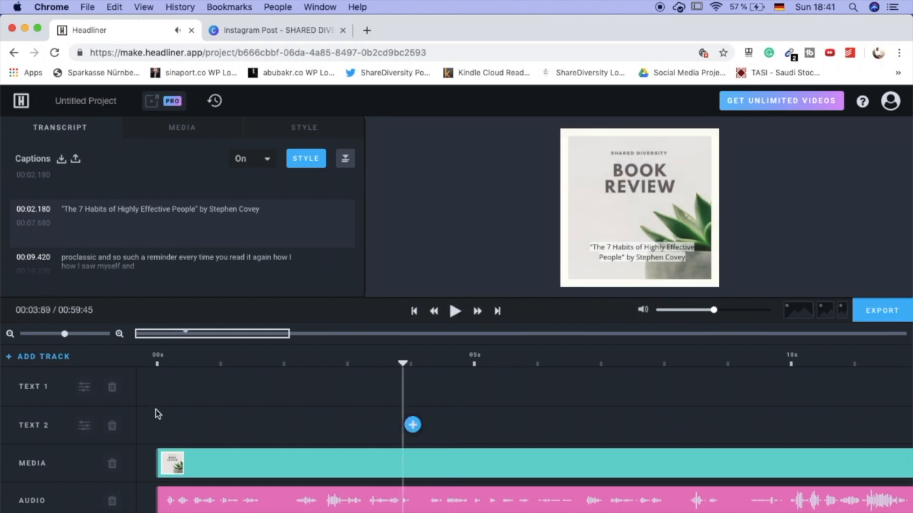
{"action": "left_click", "coordinate": [882, 310]}
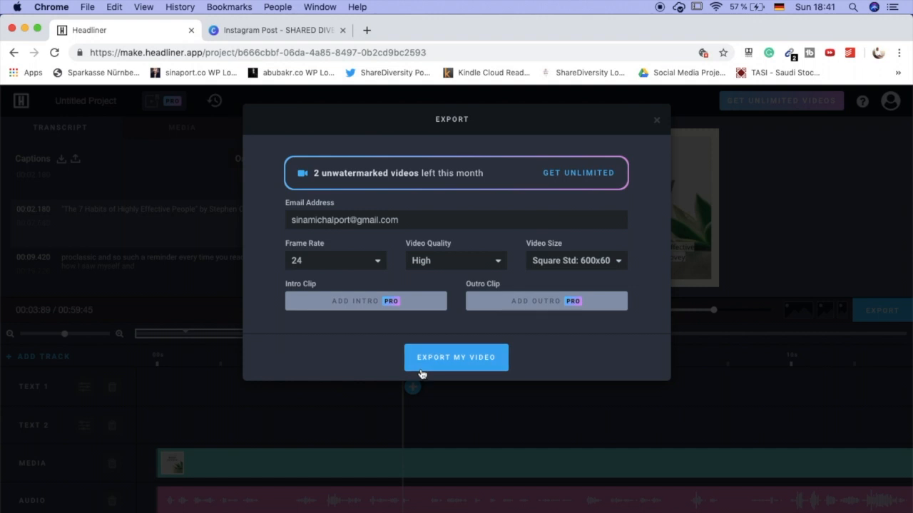
{"action": "left_click", "coordinate": [504, 364]}
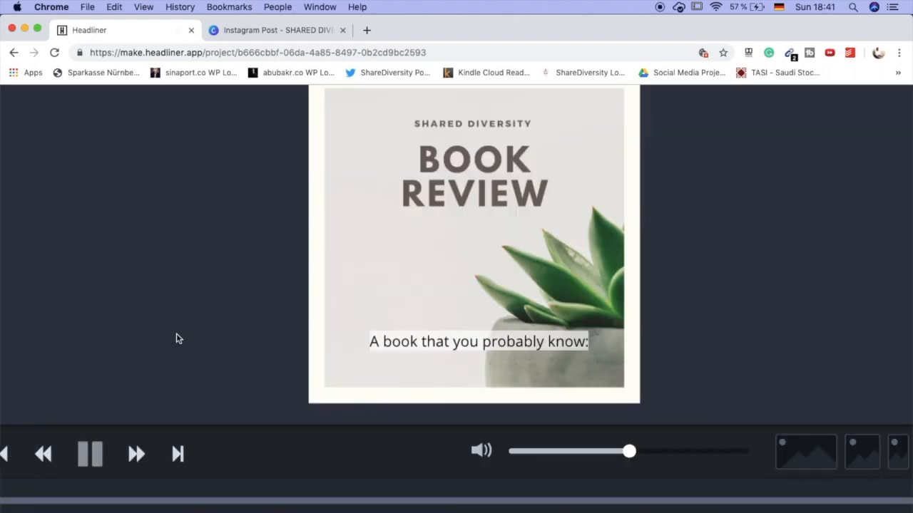
{"action": "scroll", "coordinate": [176, 333], "scroll_direction": "up", "scroll_amount": 2}
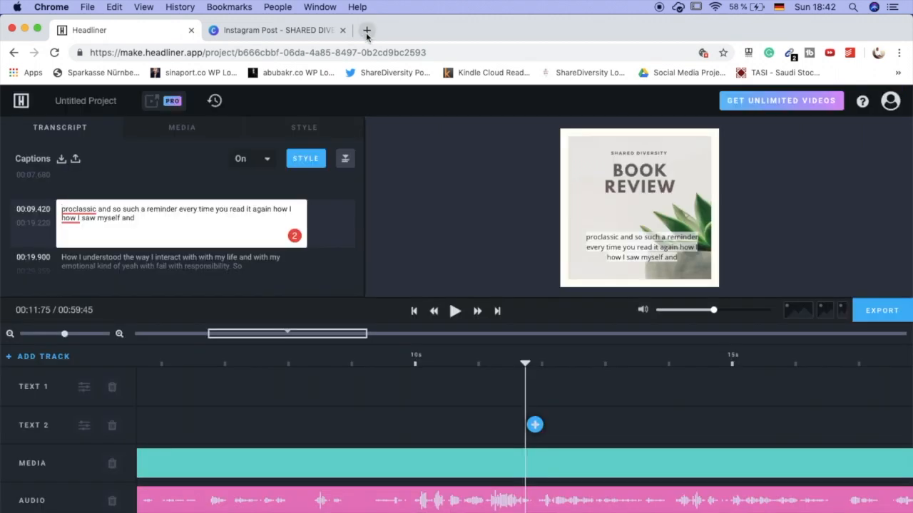
- Open the sharediversity Instagram profile in a new tab and open its "Does Is Really Matter?" audiogram post
{"action": "left_click", "coordinate": [366, 30]}
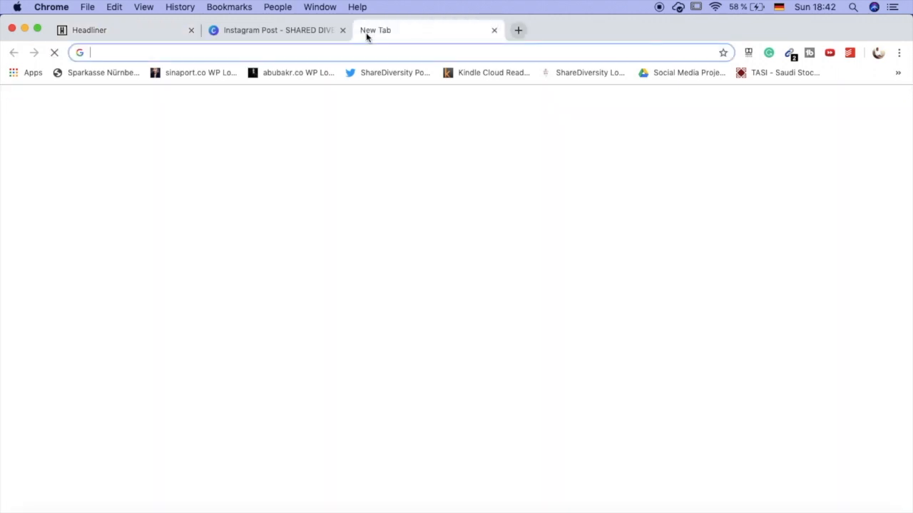
{"action": "type", "text": "insta"}
{"action": "key", "text": "Return"}
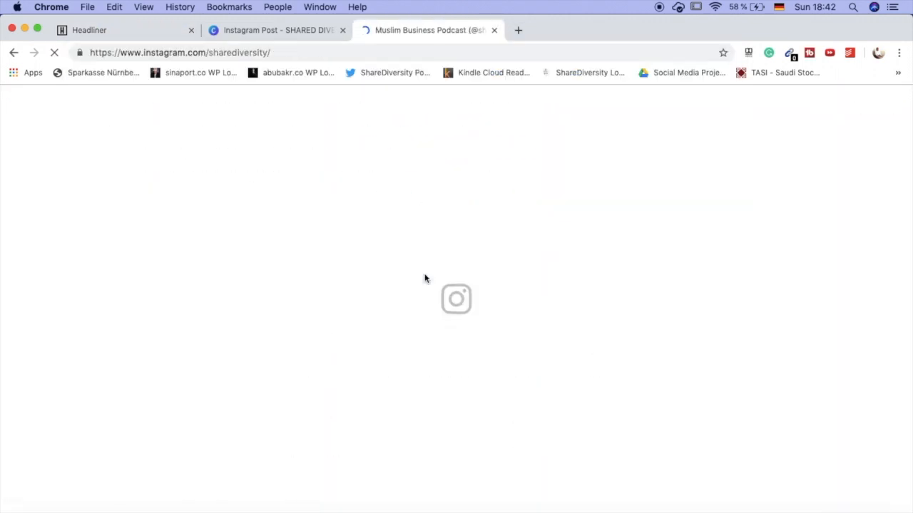
{"action": "scroll", "coordinate": [424, 278], "scroll_direction": "down", "scroll_amount": 10}
{"action": "scroll", "coordinate": [424, 278], "scroll_direction": "down", "scroll_amount": 7}
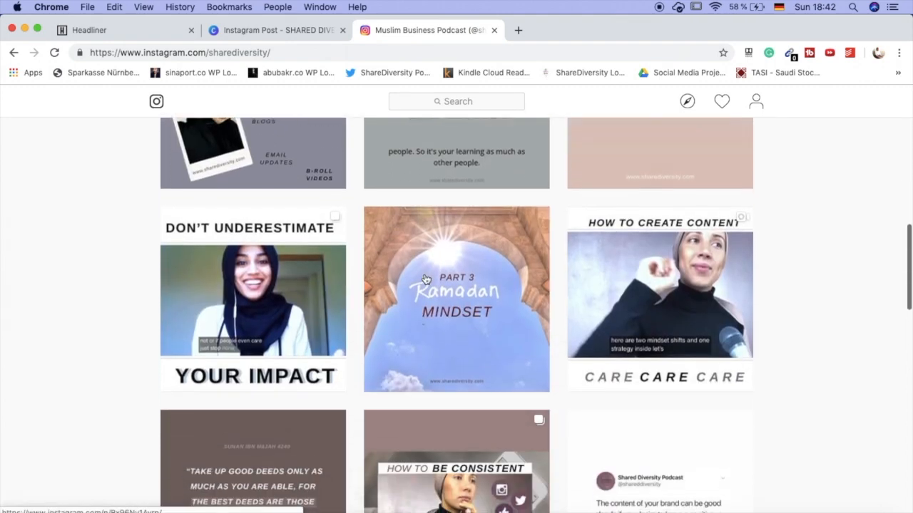
{"action": "scroll", "coordinate": [424, 278], "scroll_direction": "down", "scroll_amount": 1}
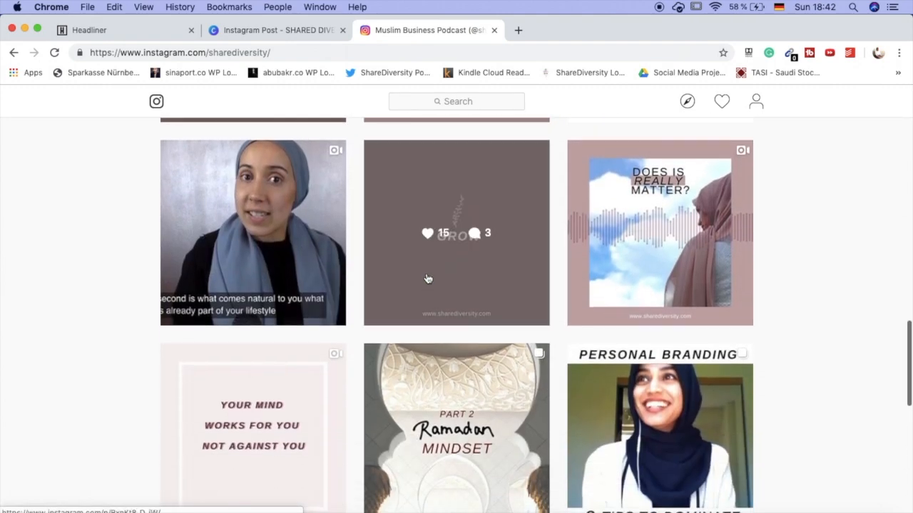
{"action": "left_click", "coordinate": [677, 285]}
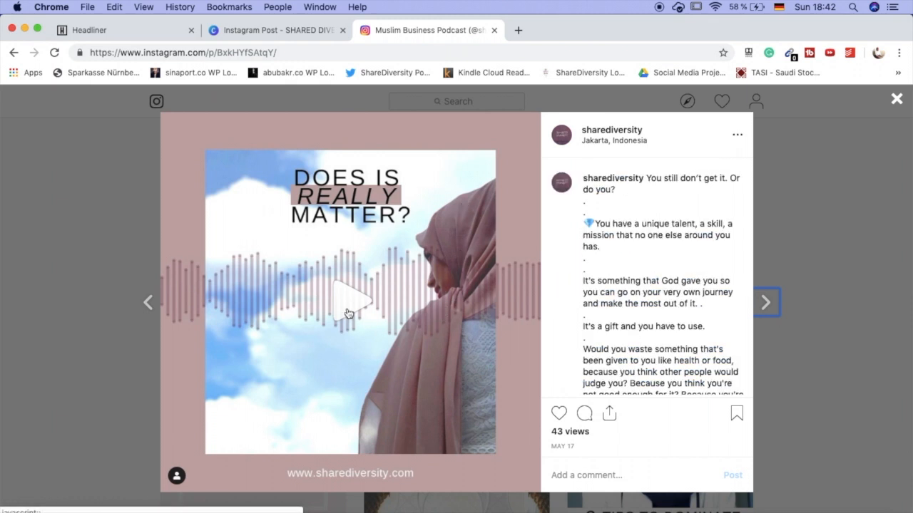
- Play the example audiogram post, pausing to examine its captioned section and its "Full Episode on Shared Diversity" end card
{"action": "left_click", "coordinate": [348, 314]}
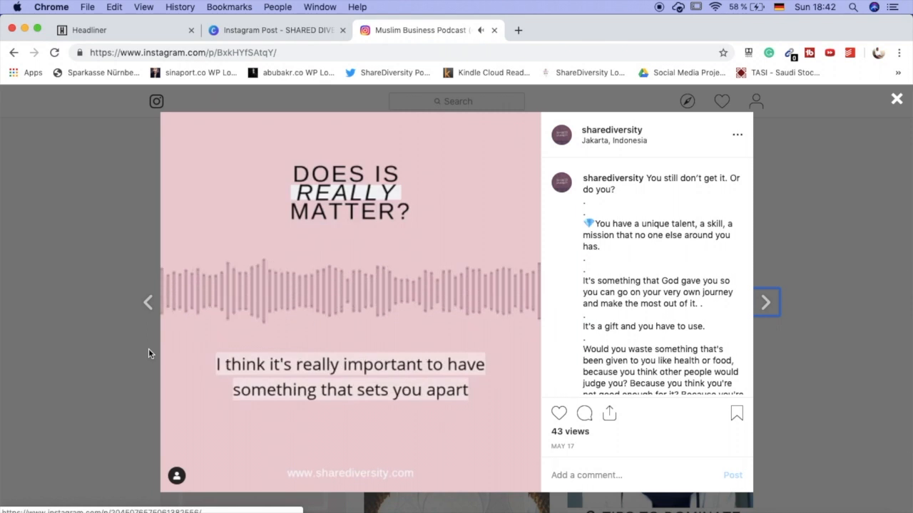
{"action": "left_click", "coordinate": [348, 306]}
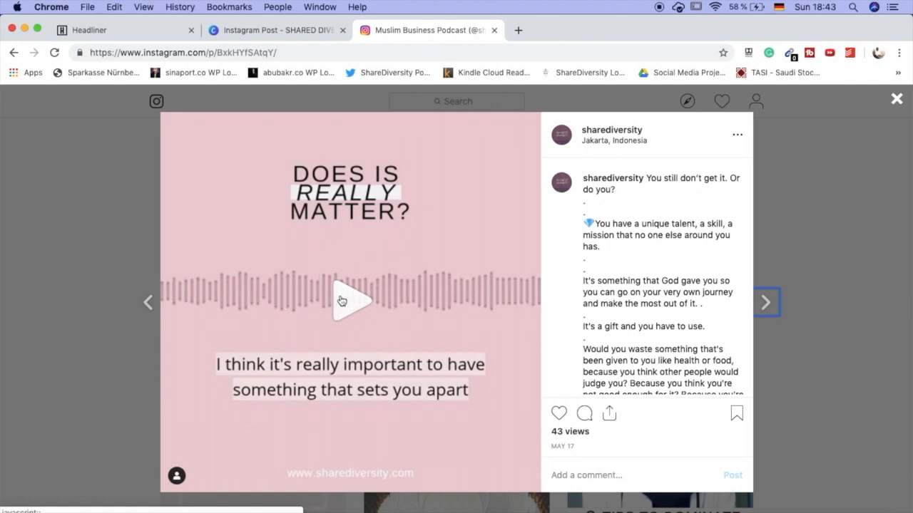
{"action": "left_click", "coordinate": [342, 301]}
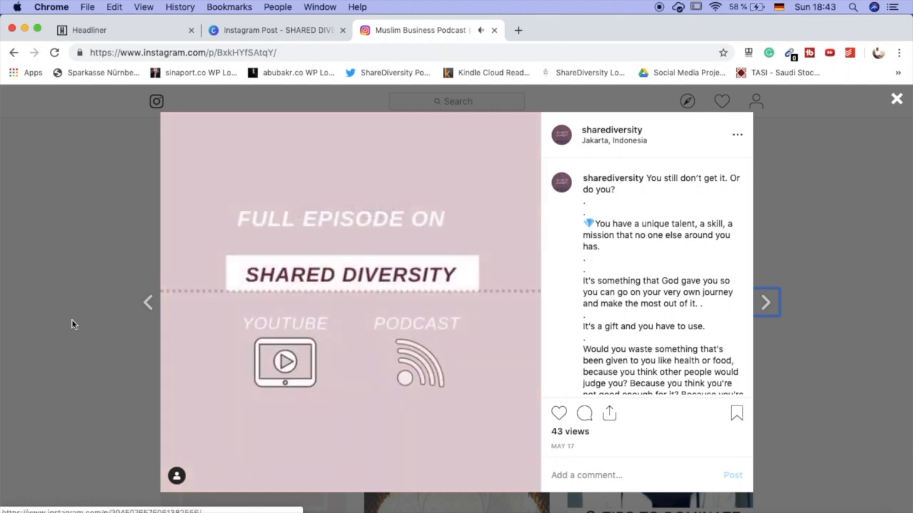
{"action": "left_click", "coordinate": [297, 320]}
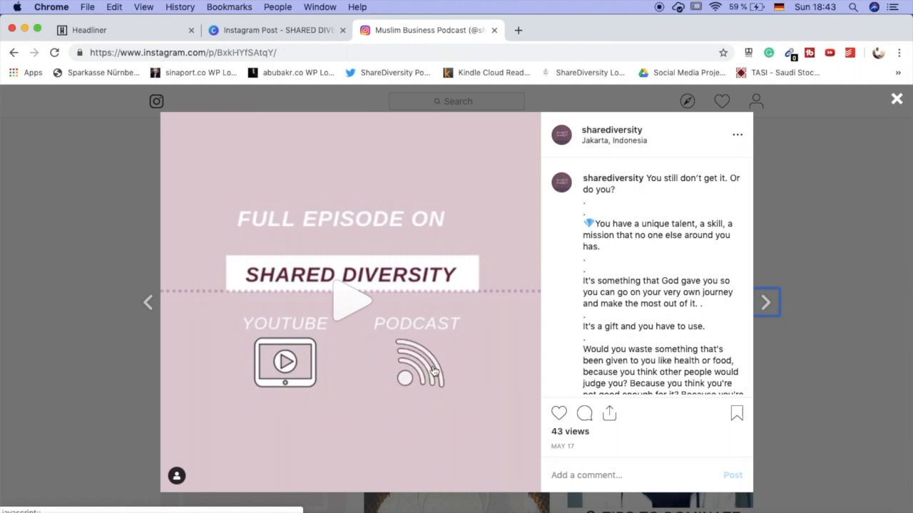
- Back in Headliner, shorten the background image clip to end just before 00:57:30 and open the media upload for the gap
{"action": "left_click", "coordinate": [129, 30]}
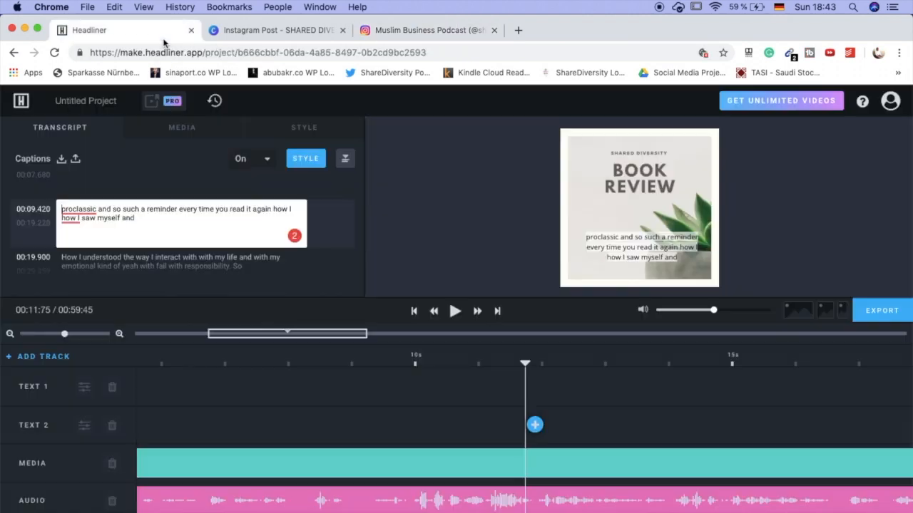
{"action": "left_click_drag", "start_coordinate": [477, 465], "coordinate": [444, 463]}
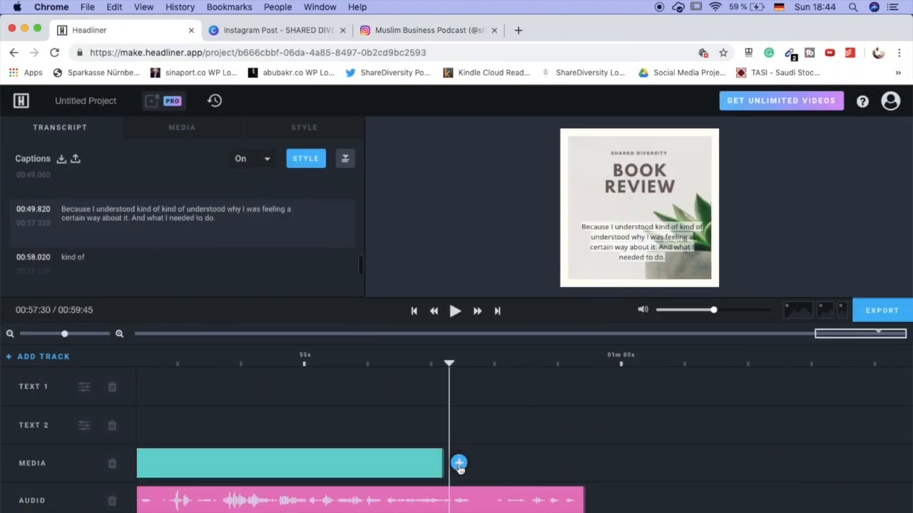
{"action": "left_click", "coordinate": [458, 465]}
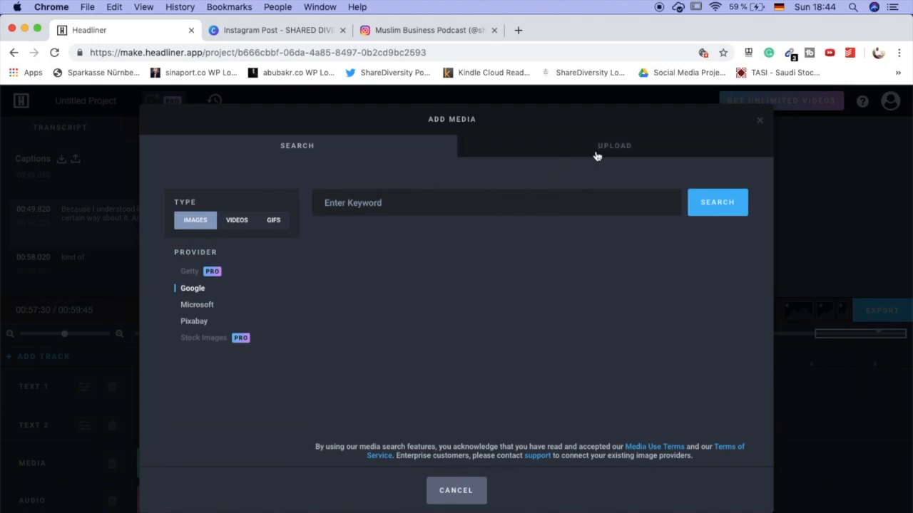
{"action": "left_click", "coordinate": [598, 154]}
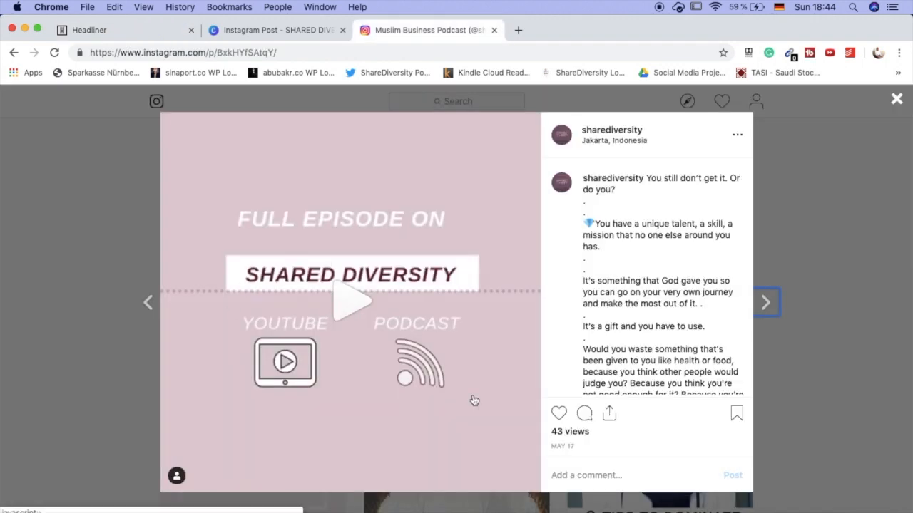
- Compare the shortened end of the Headliner project with the end card in the Instagram example post
{"action": "left_click", "coordinate": [171, 37]}
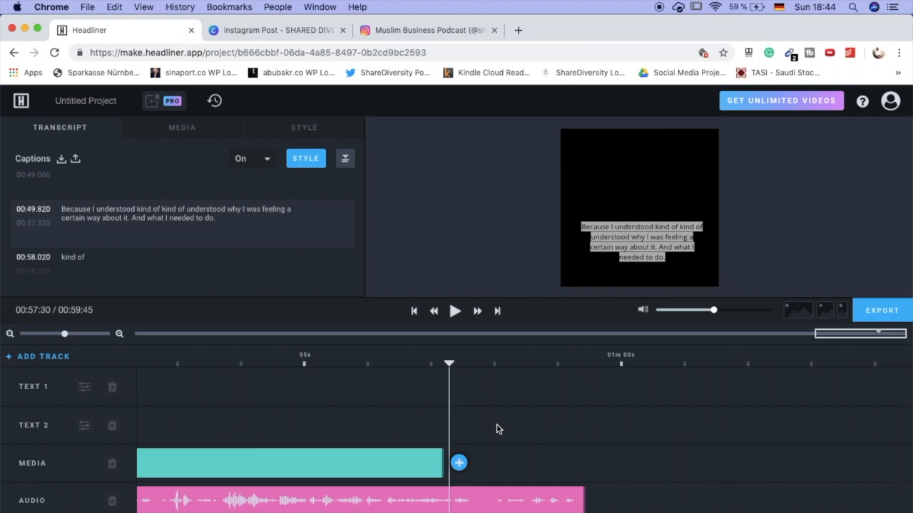
{"action": "left_click", "coordinate": [454, 29]}
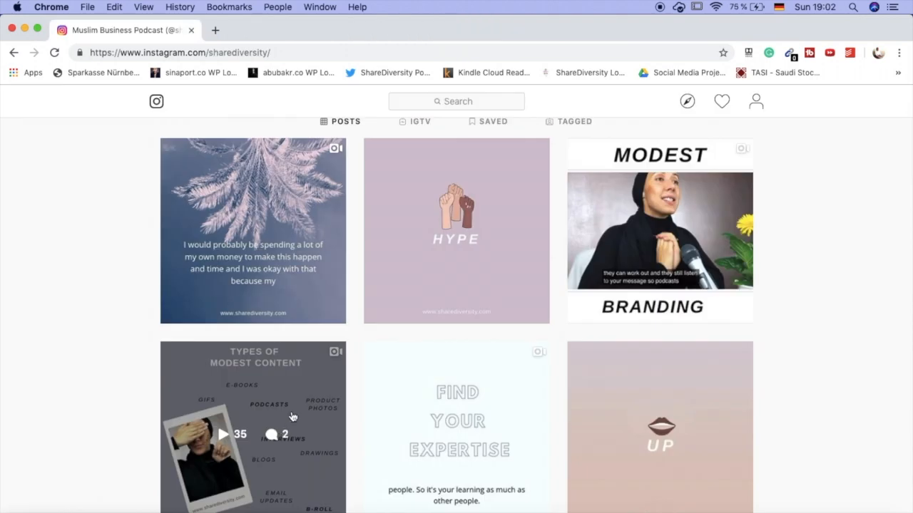
- Open the "Types of Modest Content" Instagram post, play its animated text build-up, and close the post
{"action": "left_click", "coordinate": [297, 409]}
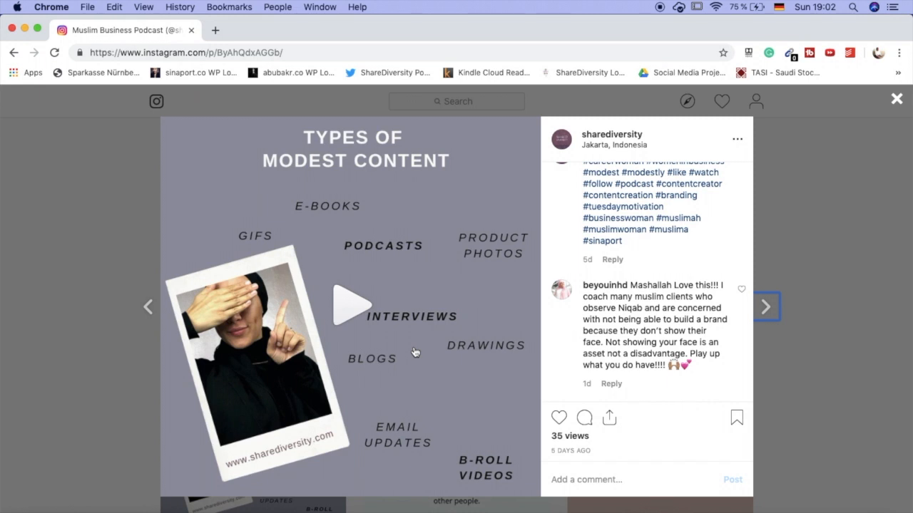
{"action": "left_click", "coordinate": [353, 294]}
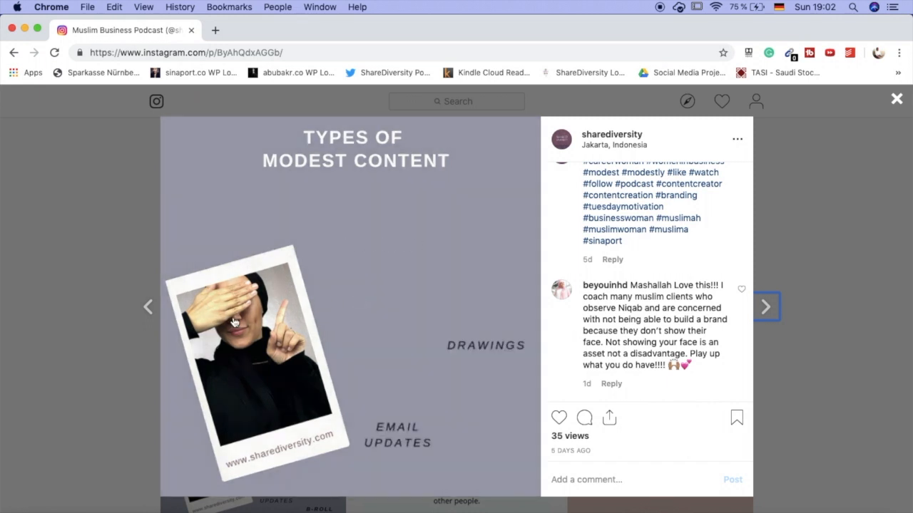
{"action": "left_click", "coordinate": [80, 339]}
- Search the web for "gif maker" in a new tab and open ezgif.com's Animated GIF Maker
{"action": "left_click", "coordinate": [216, 29]}
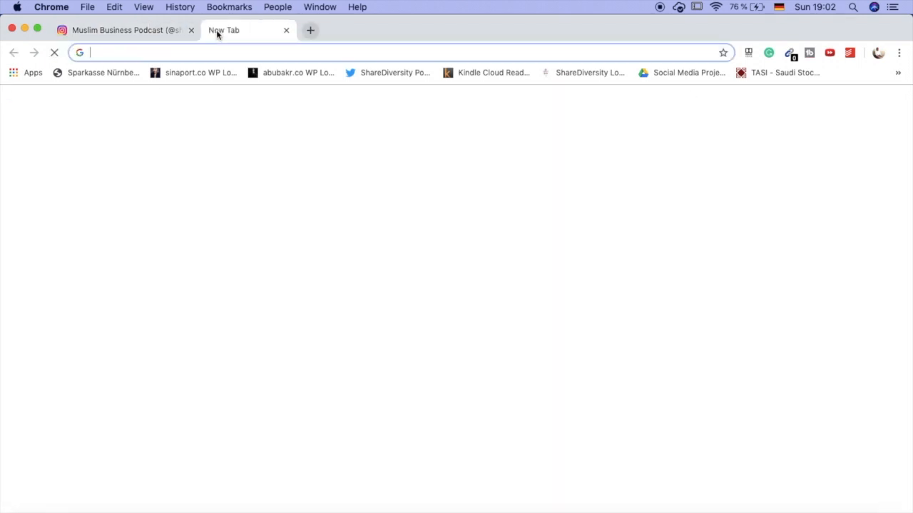
{"action": "type", "text": "gif maker"}
{"action": "key", "text": "Return"}
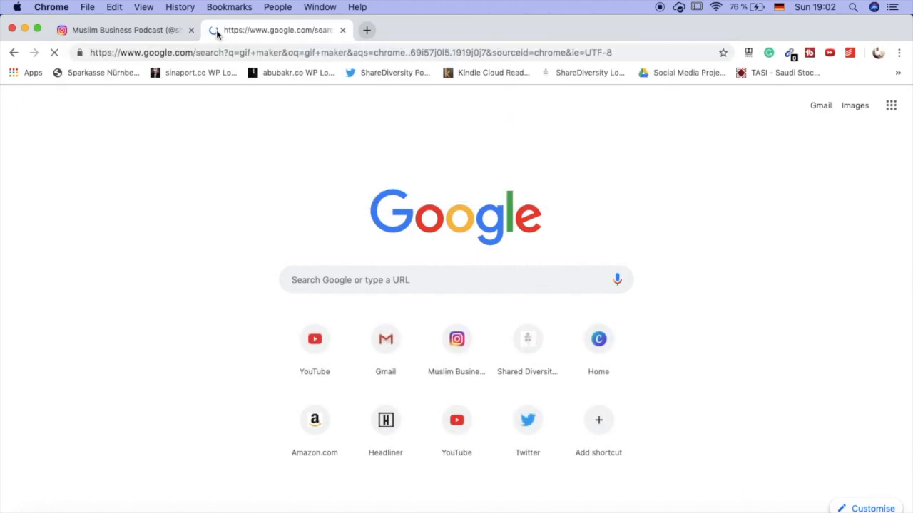
{"action": "left_click", "coordinate": [197, 278]}
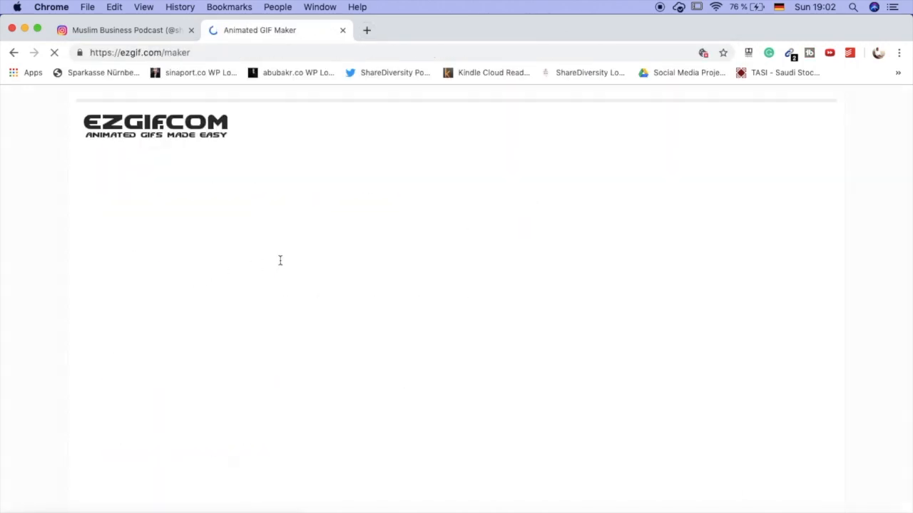
- Return to Instagram, view the "Types of Modest Content" post again as a GIF example, and close it
{"action": "left_click", "coordinate": [161, 31]}
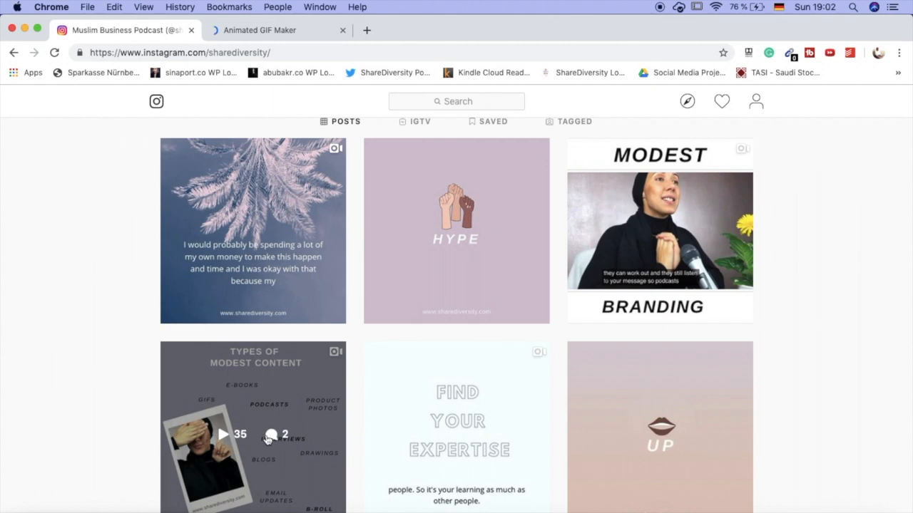
{"action": "left_click", "coordinate": [267, 442]}
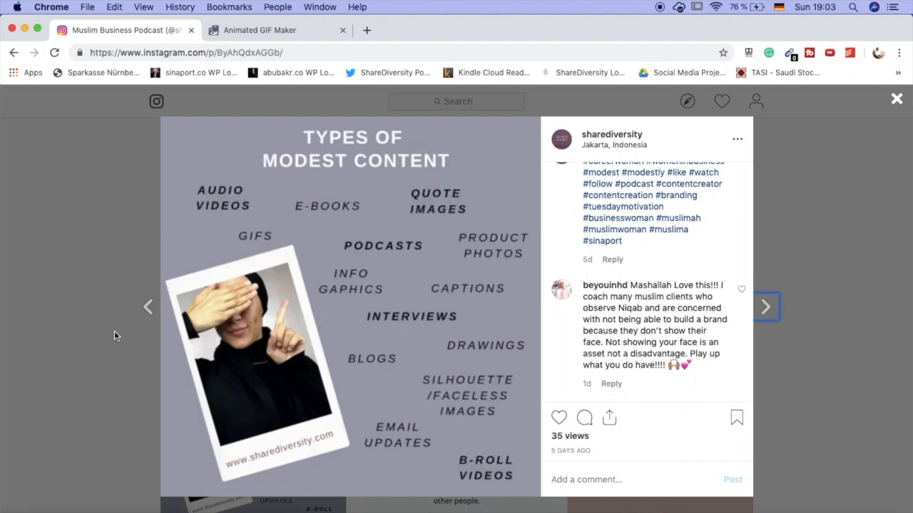
{"action": "left_click", "coordinate": [44, 332]}
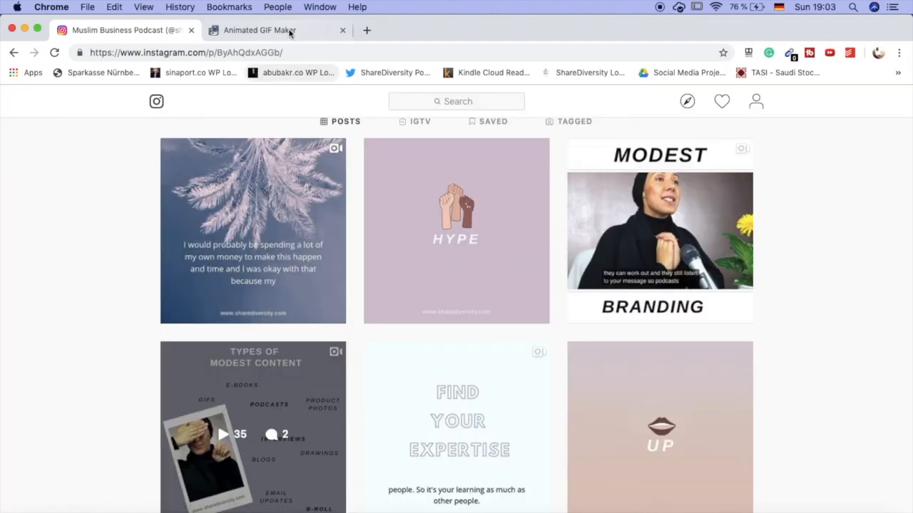
- Switch to ezgif's Animated GIF Maker and examine its image upload section
{"action": "left_click", "coordinate": [286, 30]}
{"action": "scroll", "coordinate": [298, 295], "scroll_direction": "down", "scroll_amount": 1}
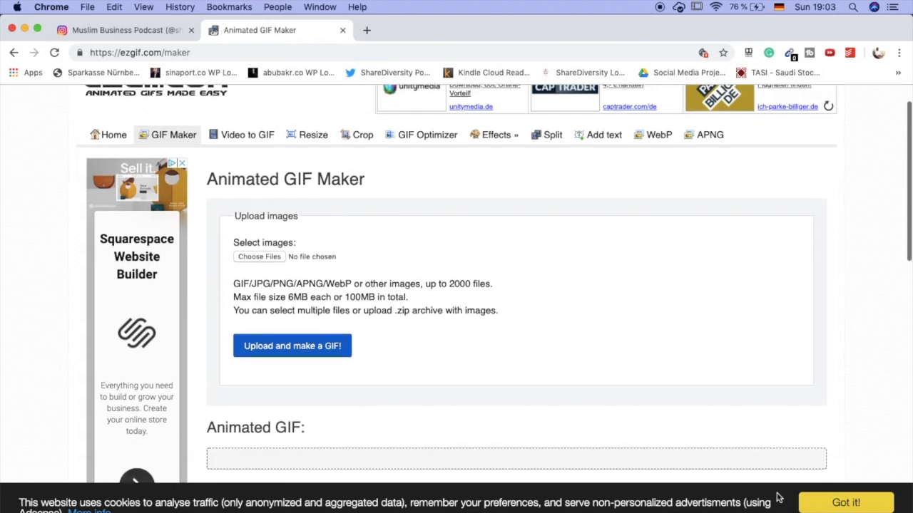
- Skim the rest of ezgif's Animated GIF Maker page, return to the Instagram profile, and close the GIF maker
{"action": "scroll", "coordinate": [262, 284], "scroll_direction": "down", "scroll_amount": 5}
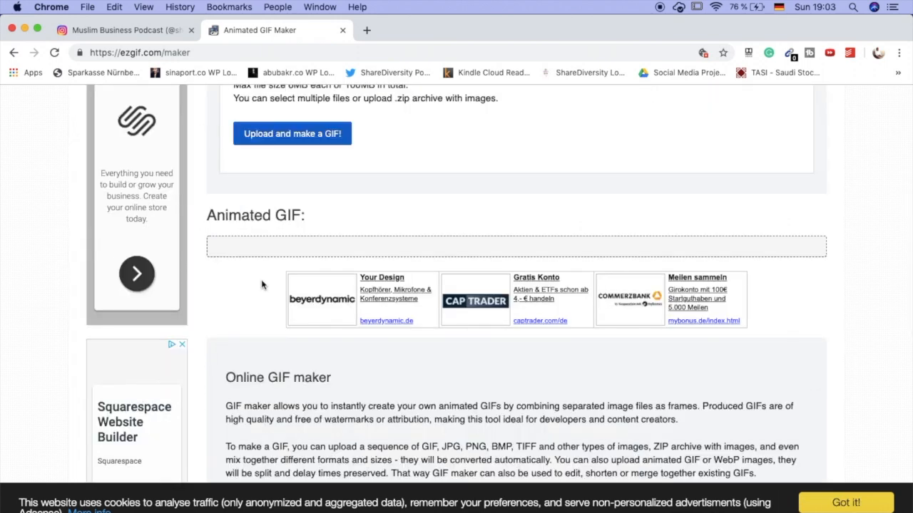
{"action": "scroll", "coordinate": [263, 283], "scroll_direction": "up", "scroll_amount": 6}
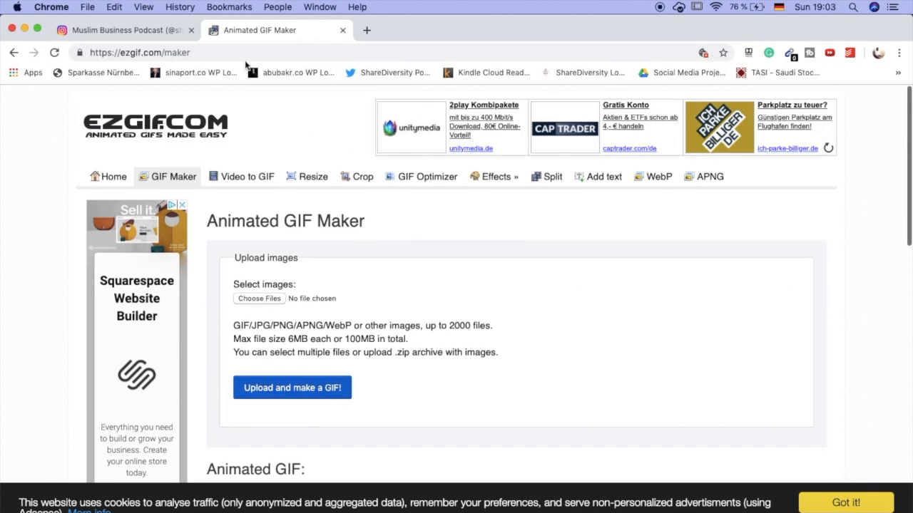
{"action": "left_click", "coordinate": [166, 29]}
{"action": "scroll", "coordinate": [214, 420], "scroll_direction": "down", "scroll_amount": 3}
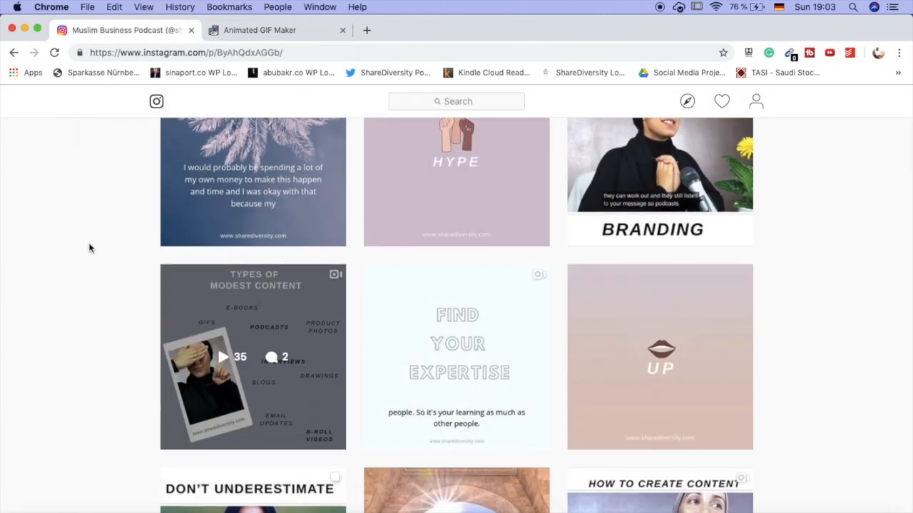
{"action": "left_click", "coordinate": [343, 30]}
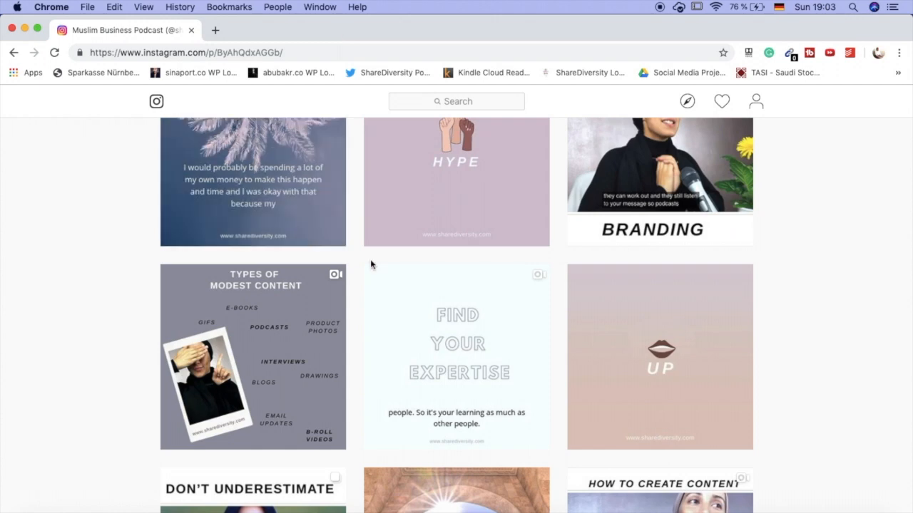
- Browse the profile's posts, open the "Does is really matter?" waveform audiogram as an example, and close it
{"action": "scroll", "coordinate": [458, 306], "scroll_direction": "down", "scroll_amount": 5}
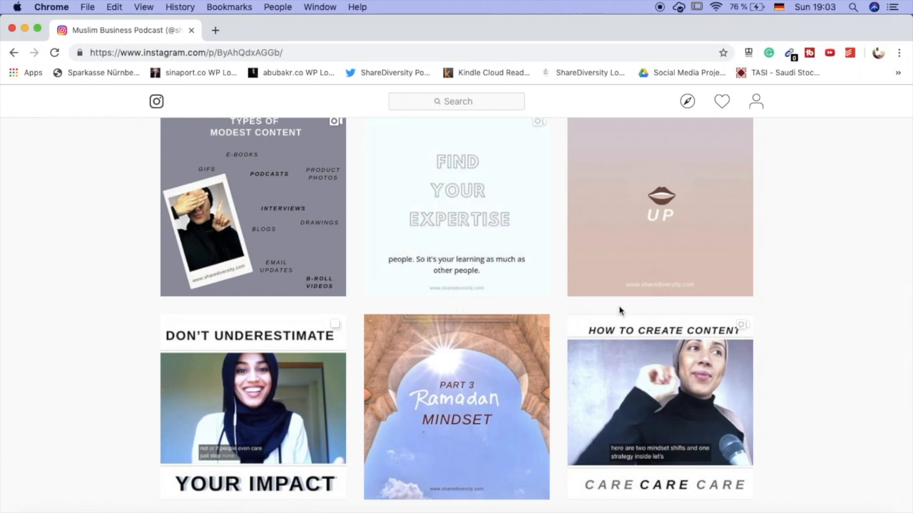
{"action": "scroll", "coordinate": [619, 311], "scroll_direction": "up", "scroll_amount": 4}
{"action": "scroll", "coordinate": [619, 311], "scroll_direction": "down", "scroll_amount": 15}
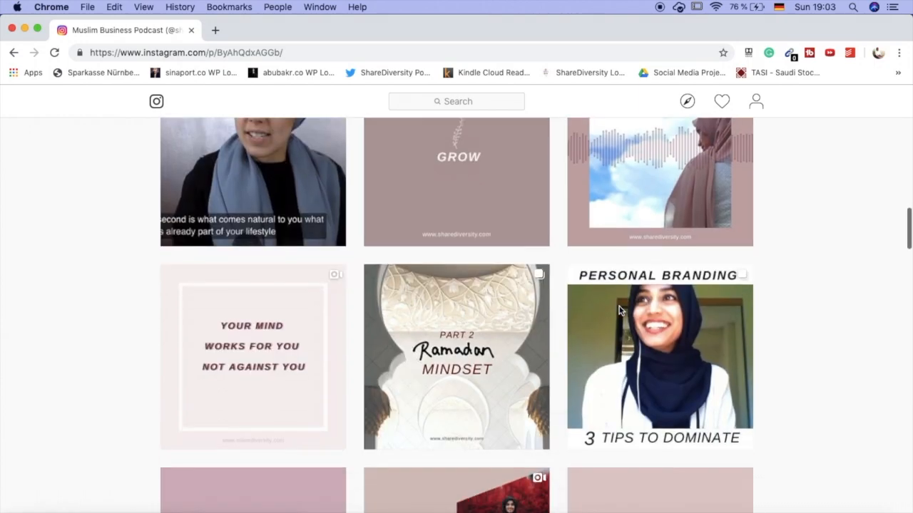
{"action": "scroll", "coordinate": [686, 265], "scroll_direction": "up", "scroll_amount": 1}
{"action": "left_click", "coordinate": [686, 265]}
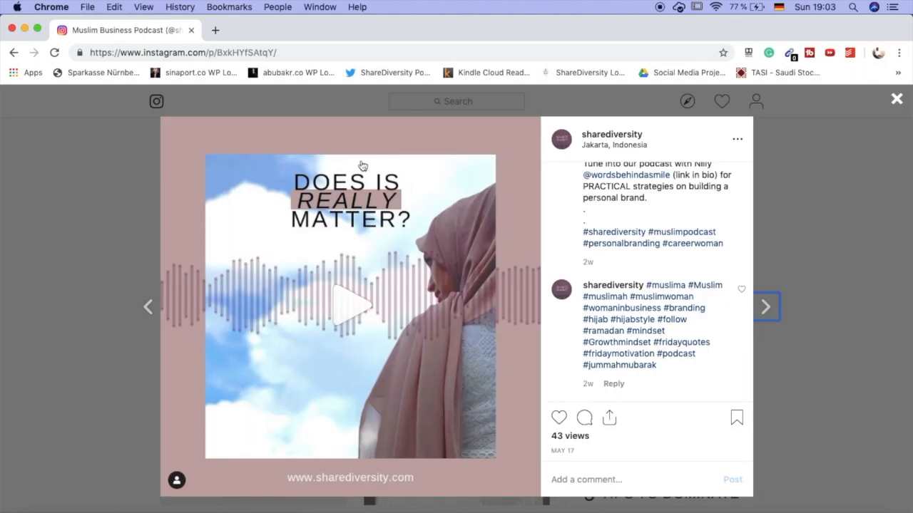
{"action": "left_click", "coordinate": [71, 343]}
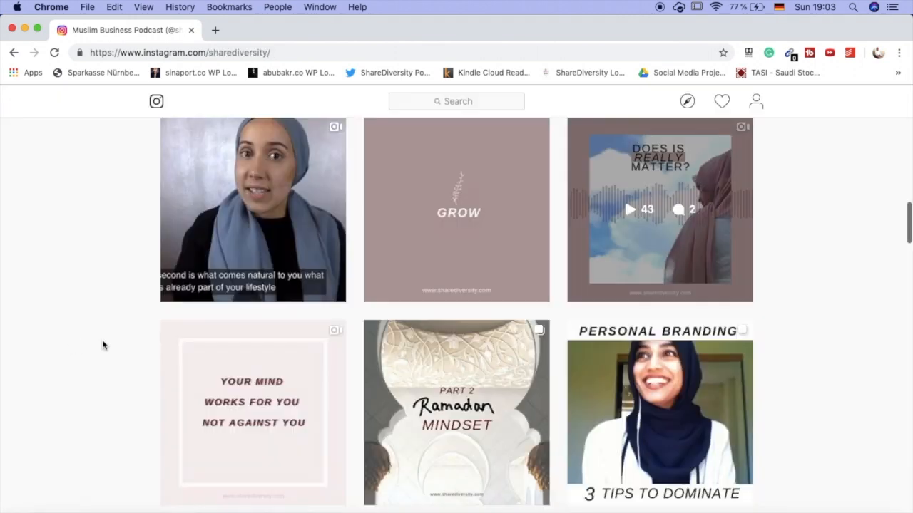
- Open the "Personality, Performance & Branding" post, play a portion of its audiogram, pause it, and close the post
{"action": "scroll", "coordinate": [75, 344], "scroll_direction": "down", "scroll_amount": 5}
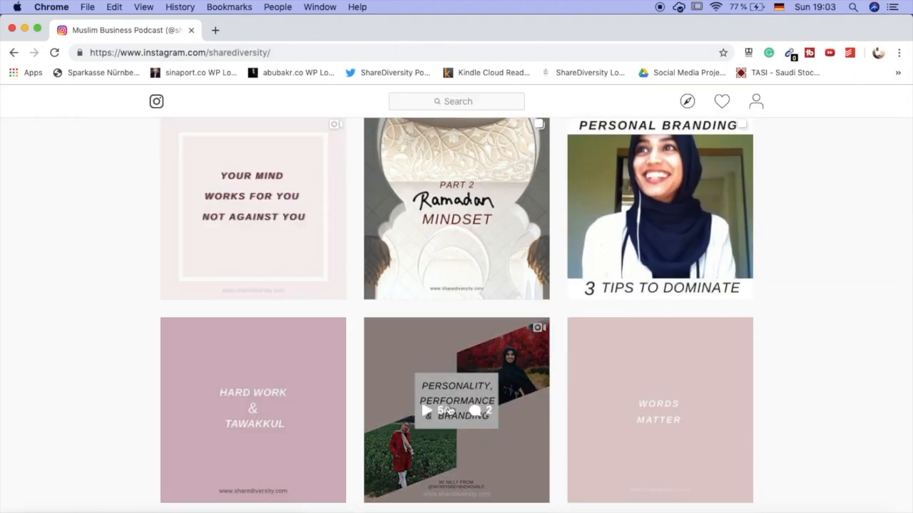
{"action": "left_click", "coordinate": [463, 382]}
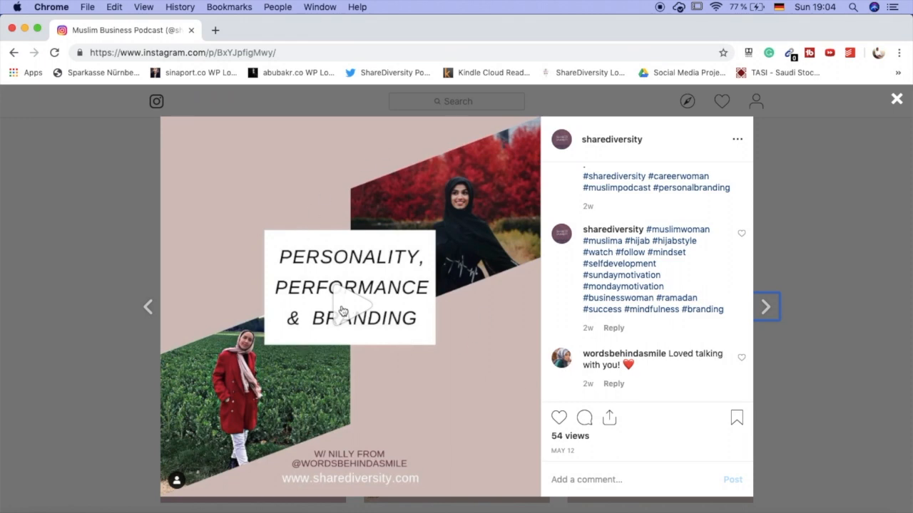
{"action": "scroll", "coordinate": [611, 285], "scroll_direction": "up", "scroll_amount": 10}
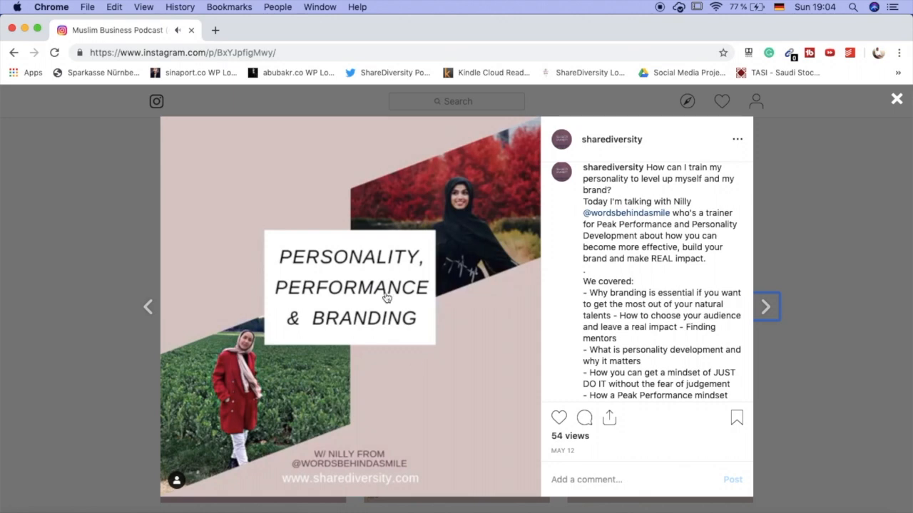
{"action": "left_click", "coordinate": [338, 280]}
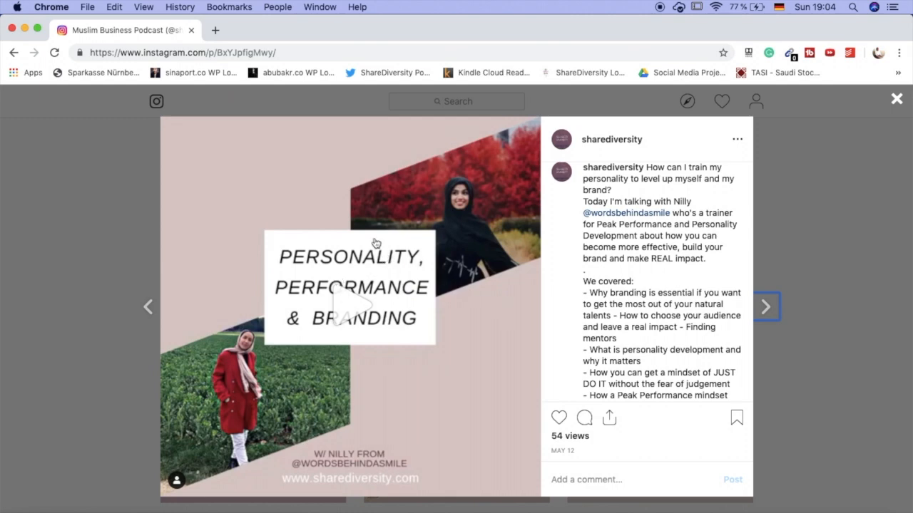
{"action": "key", "text": "Escape"}
- View the captioned audiograms for "The 7 Habits of Highly Effective People" and "Find Your Expertise", closing each post
{"action": "left_click", "coordinate": [575, 373]}
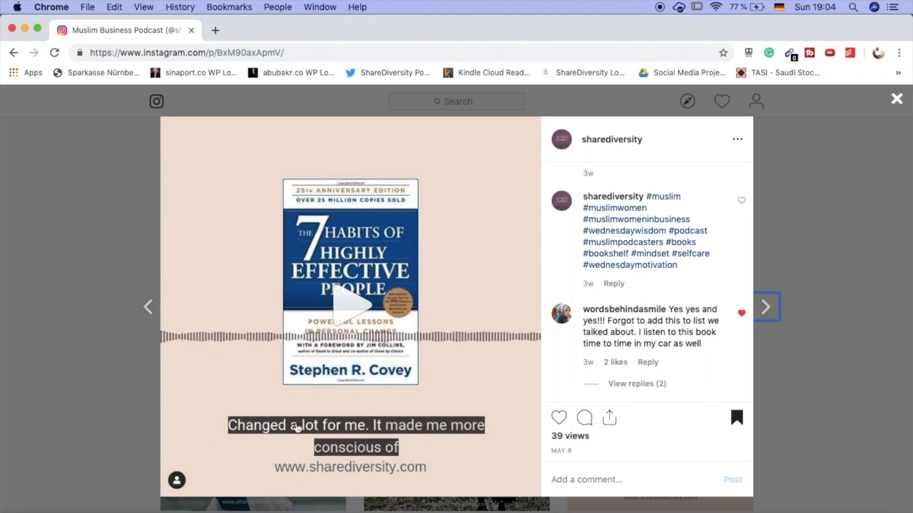
{"action": "left_click", "coordinate": [130, 370]}
{"action": "scroll", "coordinate": [129, 370], "scroll_direction": "up", "scroll_amount": 8}
{"action": "scroll", "coordinate": [129, 370], "scroll_direction": "up", "scroll_amount": 5}
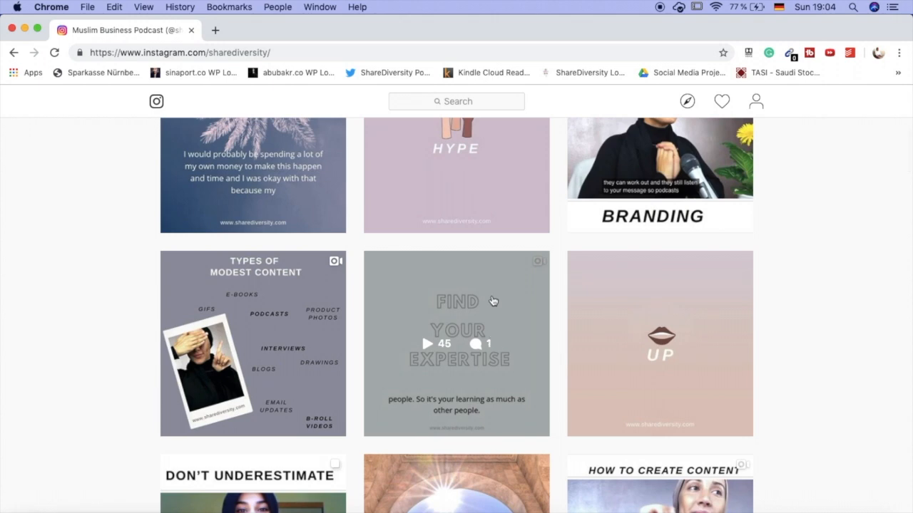
{"action": "left_click", "coordinate": [493, 301]}
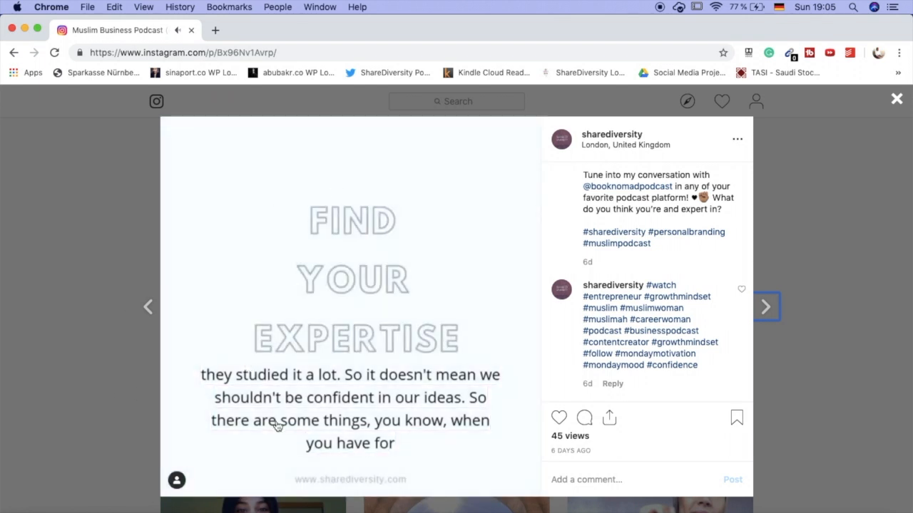
{"action": "key", "text": "Escape"}
- Open the palm-leaf audiogram post, play it to show the captions over the image, and close it
{"action": "left_click", "coordinate": [285, 239]}
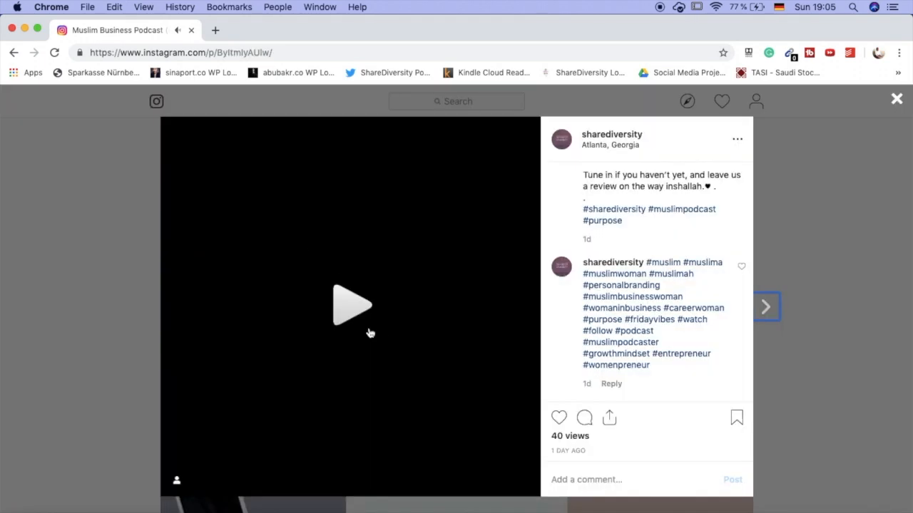
{"action": "left_click", "coordinate": [350, 318]}
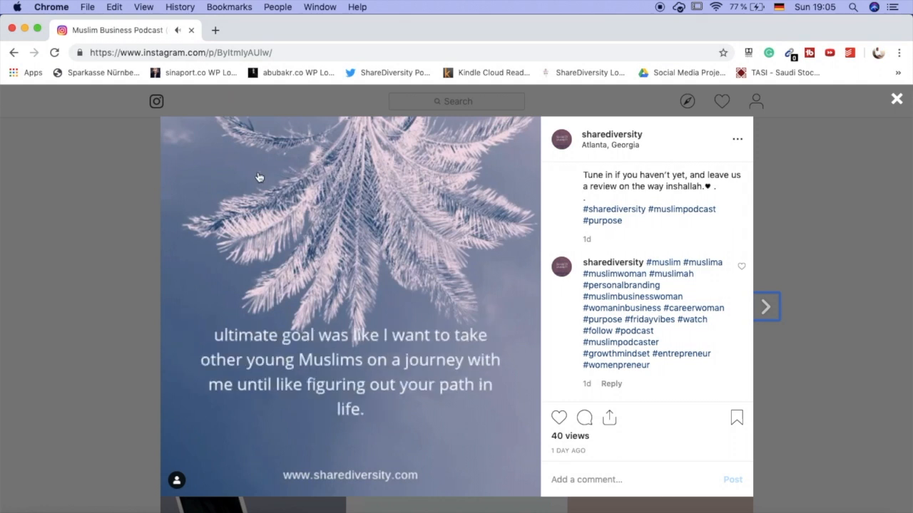
{"action": "left_click", "coordinate": [96, 290]}
- Find the older "Never Compromise" modest networking post, play its audiogram, and close it
{"action": "scroll", "coordinate": [96, 294], "scroll_direction": "down", "scroll_amount": 10}
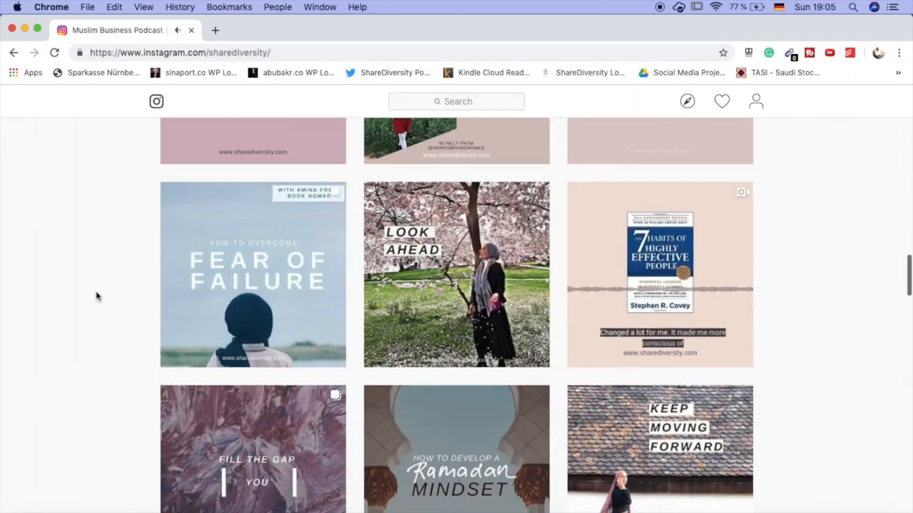
{"action": "scroll", "coordinate": [96, 296], "scroll_direction": "down", "scroll_amount": 20}
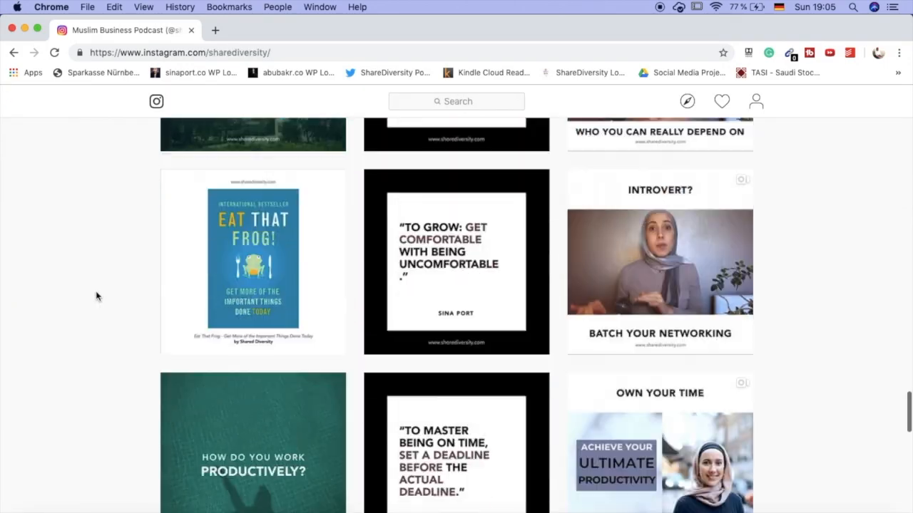
{"action": "scroll", "coordinate": [96, 296], "scroll_direction": "down", "scroll_amount": 5}
{"action": "left_click", "coordinate": [670, 317]}
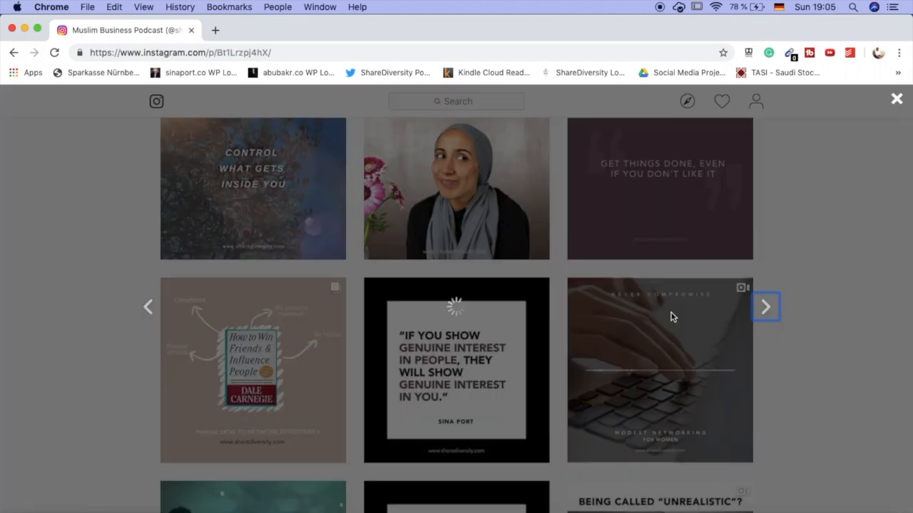
{"action": "left_click", "coordinate": [352, 316]}
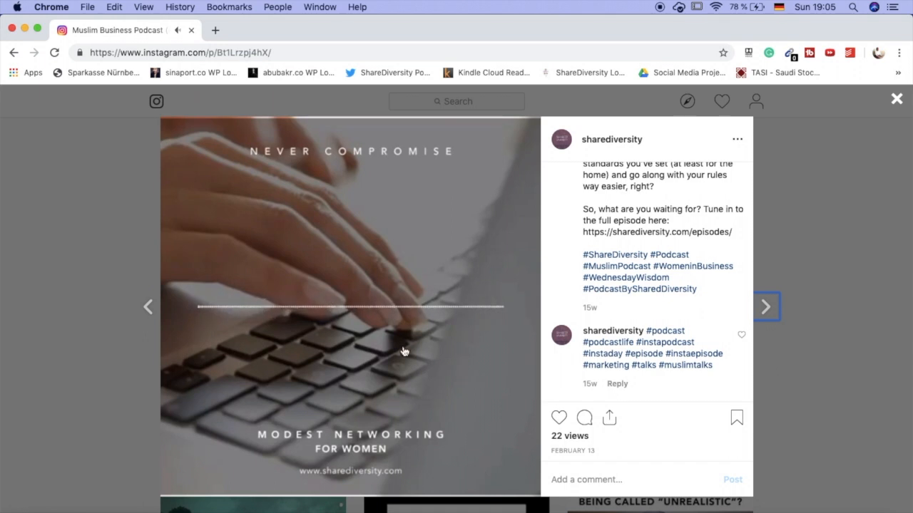
{"action": "left_click", "coordinate": [74, 226]}
- Look through the older posts on the profile to compare their image and audiogram designs
{"action": "scroll", "coordinate": [71, 228], "scroll_direction": "down", "scroll_amount": 5}
{"action": "scroll", "coordinate": [70, 233], "scroll_direction": "down", "scroll_amount": 8}
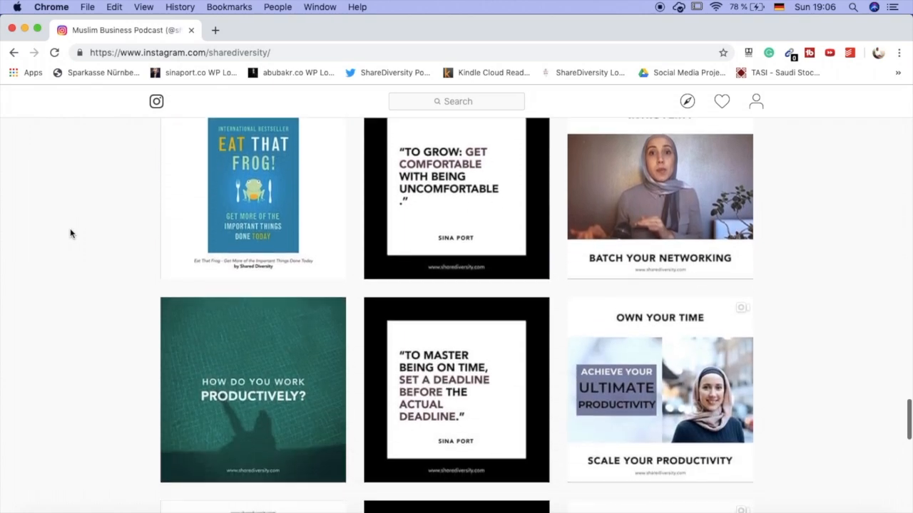
{"action": "scroll", "coordinate": [70, 233], "scroll_direction": "down", "scroll_amount": 10}
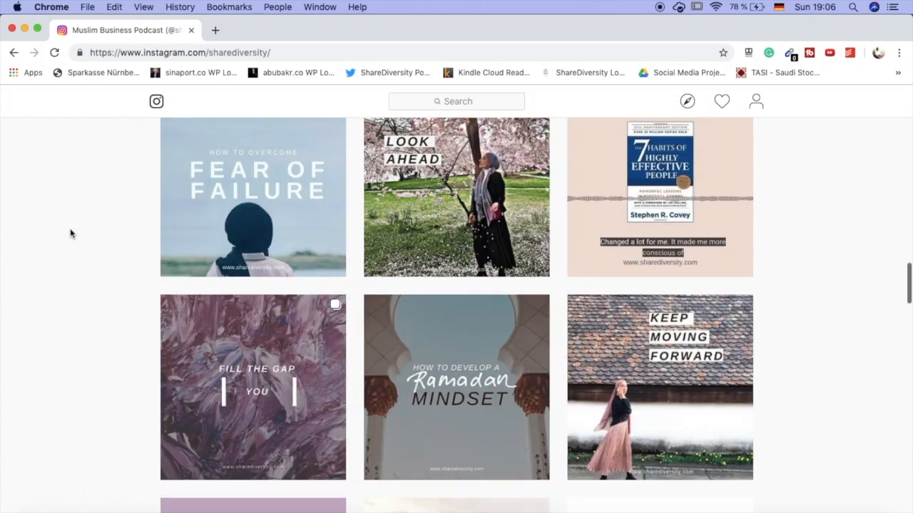